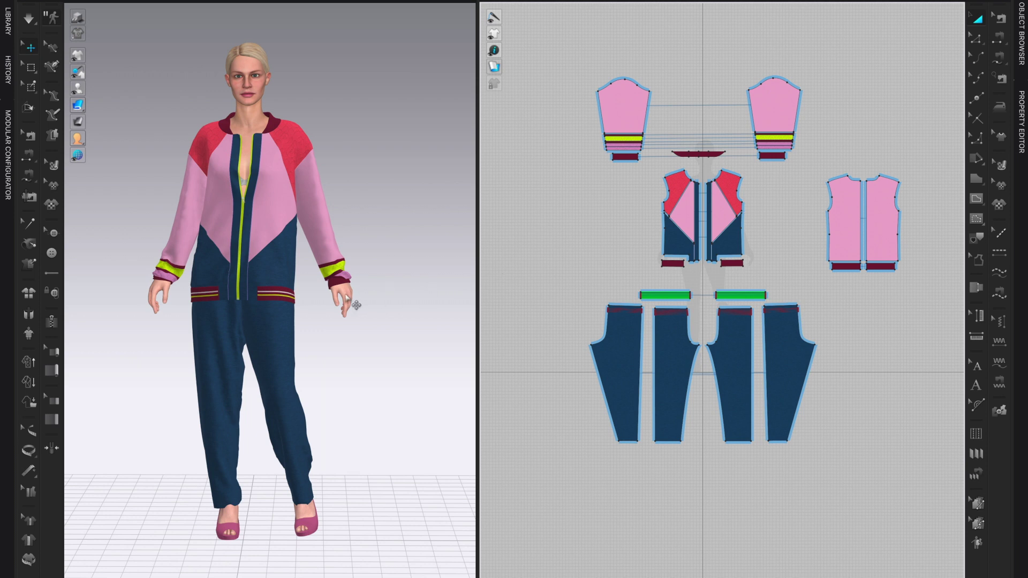
- Show only the 2D patterns and move both back body pieces and their hem bands farther away from the jacket fronts
{"action": "mouse_move", "coordinate": [362, 296]}
{"action": "right_mouse_down"}
{"action": "mouse_move", "coordinate": [223, 294]}
{"action": "mouse_move", "coordinate": [368, 299]}
{"action": "right_mouse_up"}
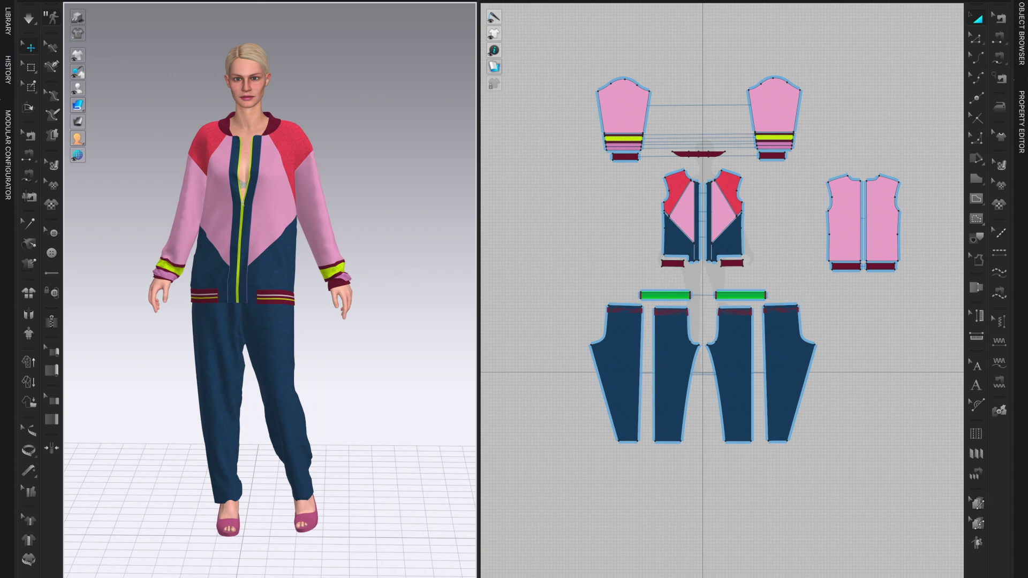
{"action": "key", "text": "ctrl+2"}
{"action": "scroll", "coordinate": [814, 348], "scroll_direction": "down", "scroll_amount": 3}
{"action": "right_click_drag", "start_coordinate": [820, 352], "coordinate": [669, 394]}
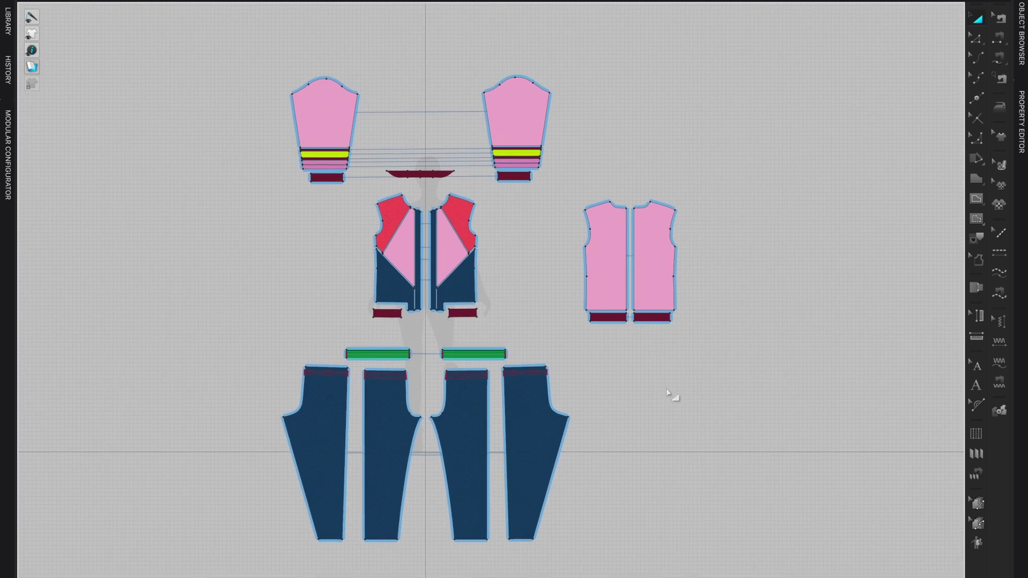
{"action": "left_click_drag", "start_coordinate": [565, 177], "coordinate": [714, 344]}
{"action": "left_click_drag", "start_coordinate": [661, 274], "coordinate": [755, 257]}
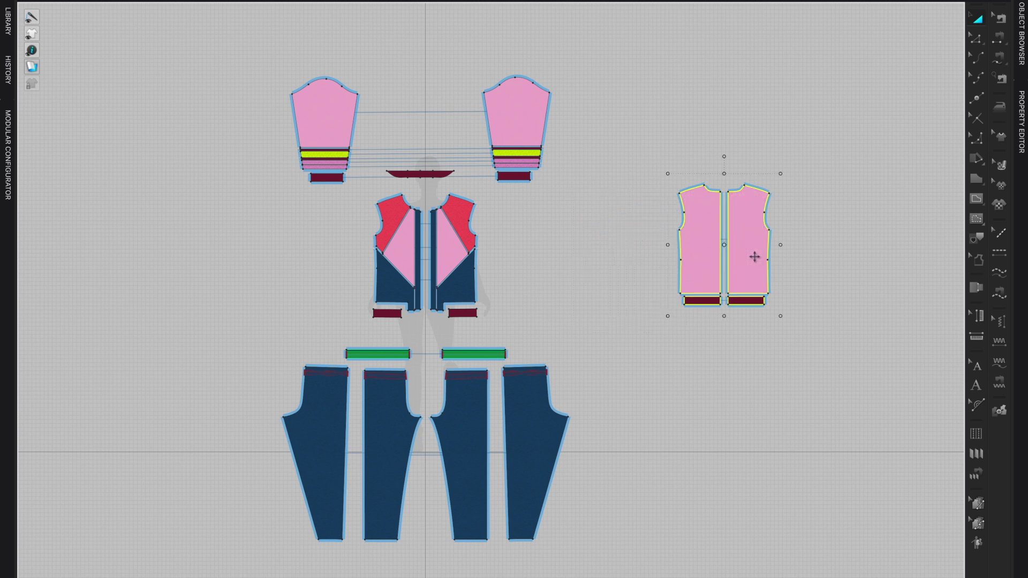
- Move all the trouser and waistband pattern pieces down, clear of the jacket pieces and below the avatar silhouette
{"action": "scroll", "coordinate": [610, 345], "scroll_direction": "down", "scroll_amount": 2}
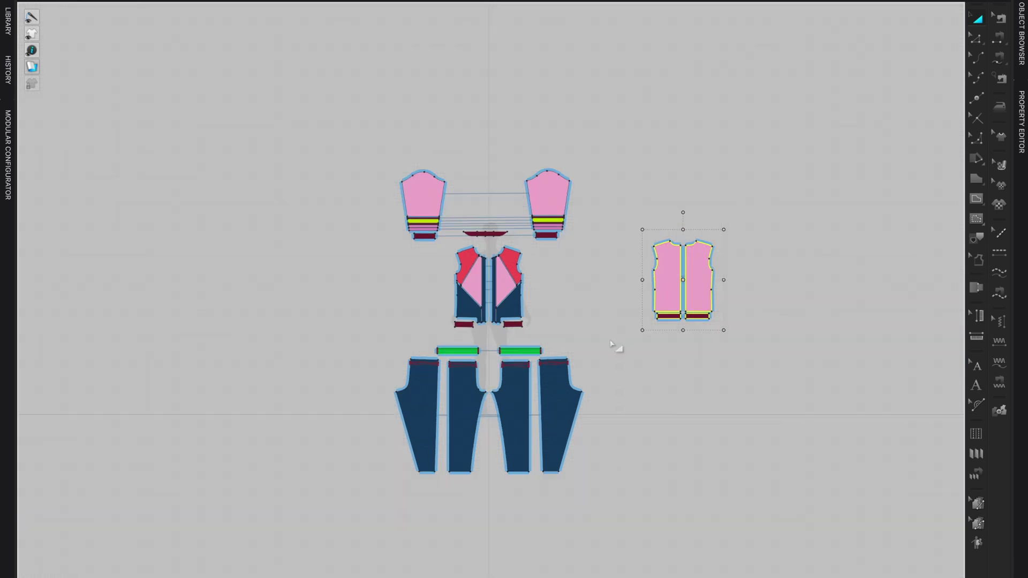
{"action": "middle_click_drag", "start_coordinate": [636, 323], "coordinate": [620, 273]}
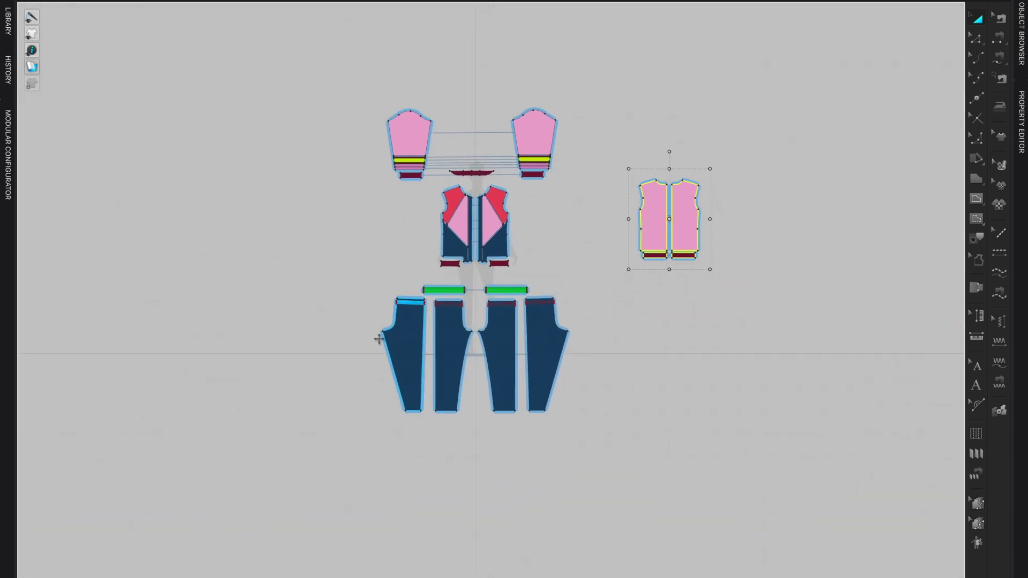
{"action": "left_click_drag", "start_coordinate": [348, 284], "coordinate": [624, 466]}
{"action": "key", "text": "ctrl+c"}
{"action": "key", "text": "ctrl+v"}
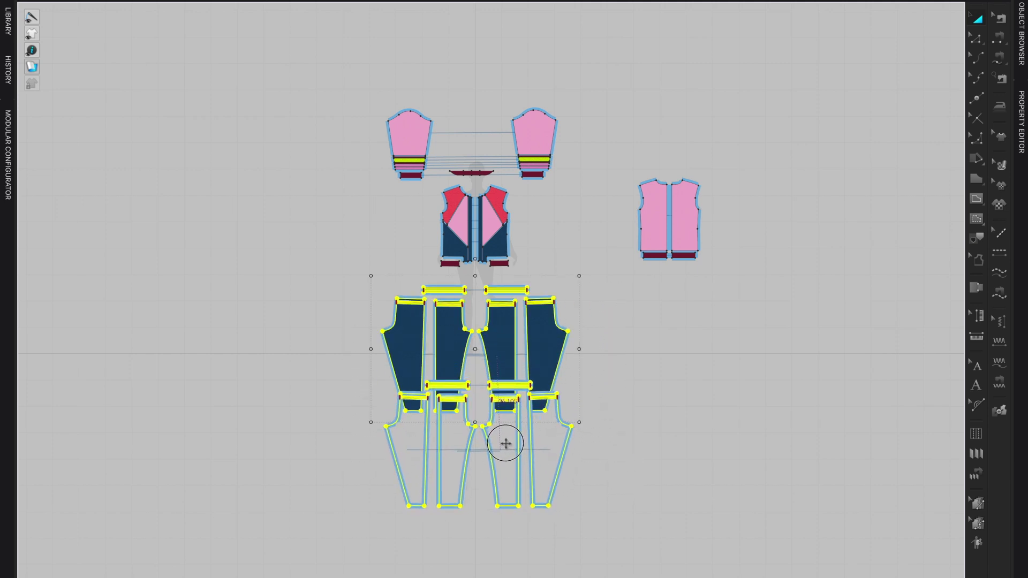
{"action": "left_click", "coordinate": [505, 443]}
{"action": "left_click", "coordinate": [708, 369]}
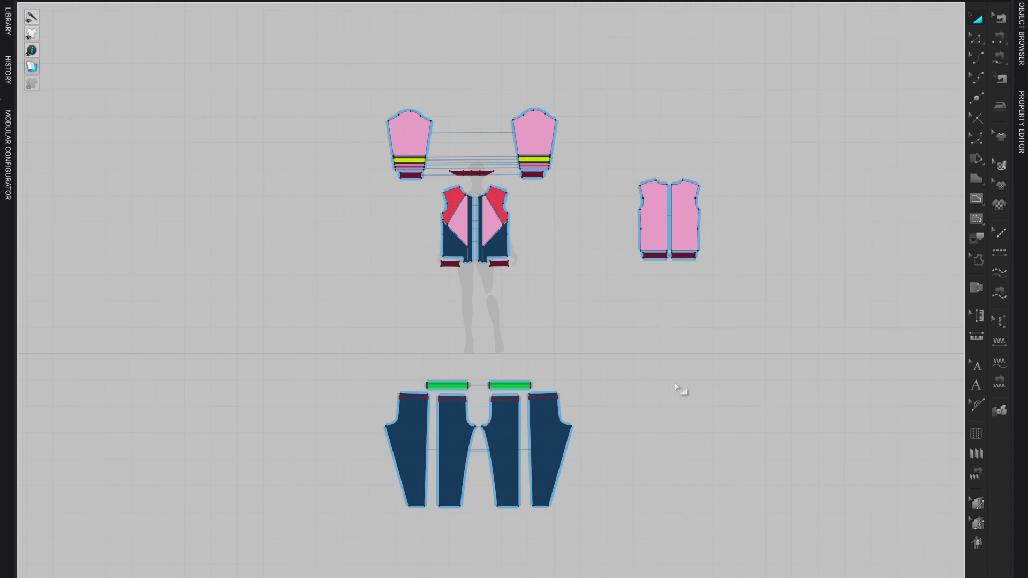
- Merge the two jacket back body pieces along their center back edges into one panel
{"action": "scroll", "coordinate": [613, 311], "scroll_direction": "up", "scroll_amount": 3}
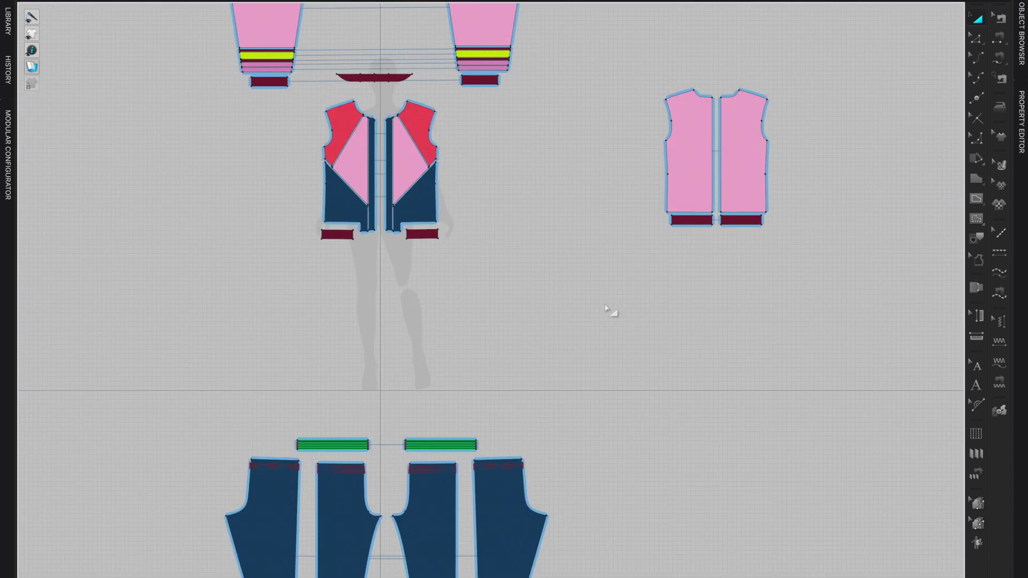
{"action": "right_click_drag", "start_coordinate": [537, 260], "coordinate": [625, 427]}
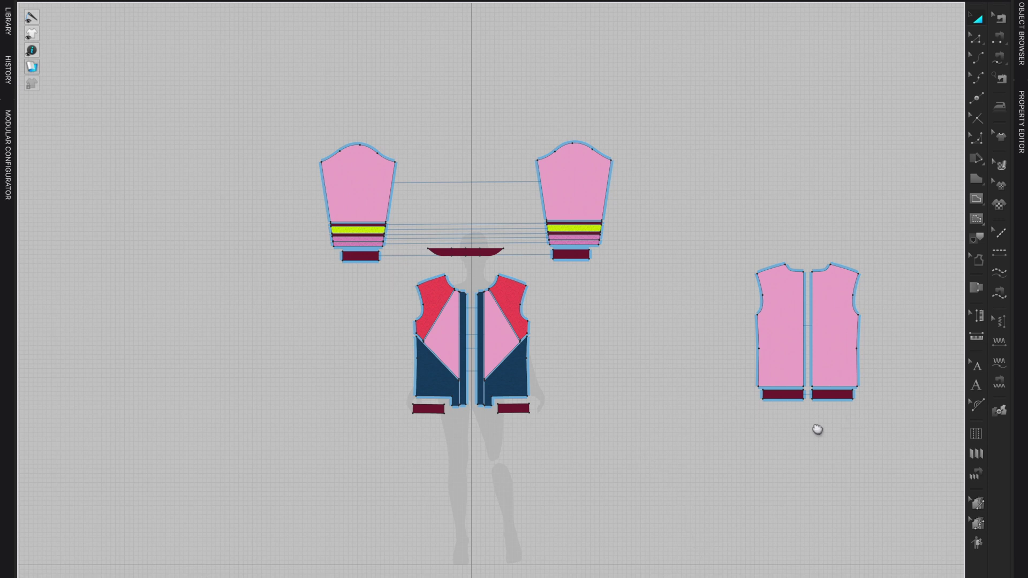
{"action": "middle_click_drag", "start_coordinate": [817, 429], "coordinate": [661, 436]}
{"action": "scroll", "coordinate": [705, 441], "scroll_direction": "up", "scroll_amount": 3}
{"action": "middle_click_drag", "start_coordinate": [686, 252], "coordinate": [707, 278]}
{"action": "scroll", "coordinate": [707, 284], "scroll_direction": "up", "scroll_amount": 3}
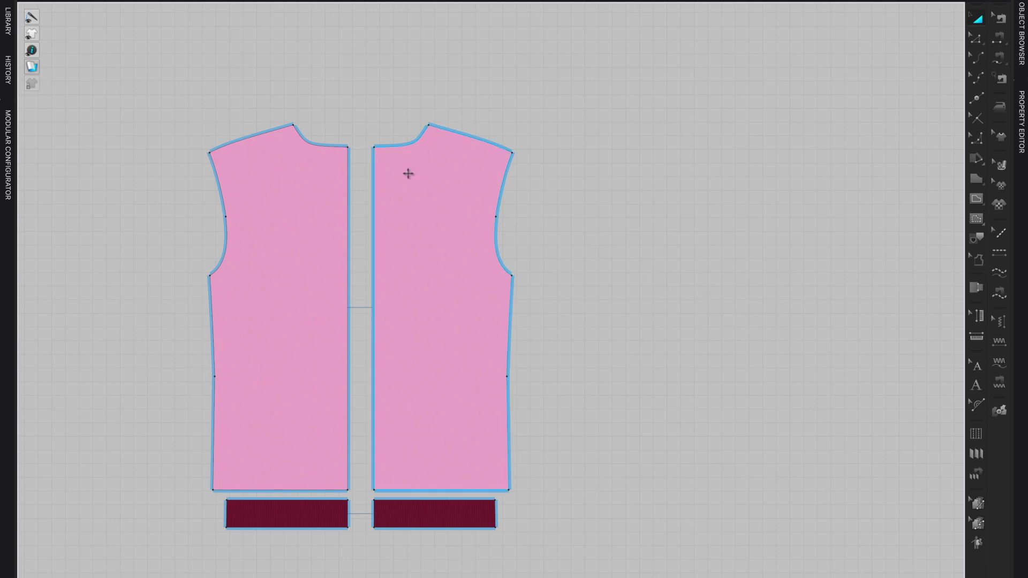
{"action": "middle_click_drag", "start_coordinate": [712, 287], "coordinate": [799, 282]}
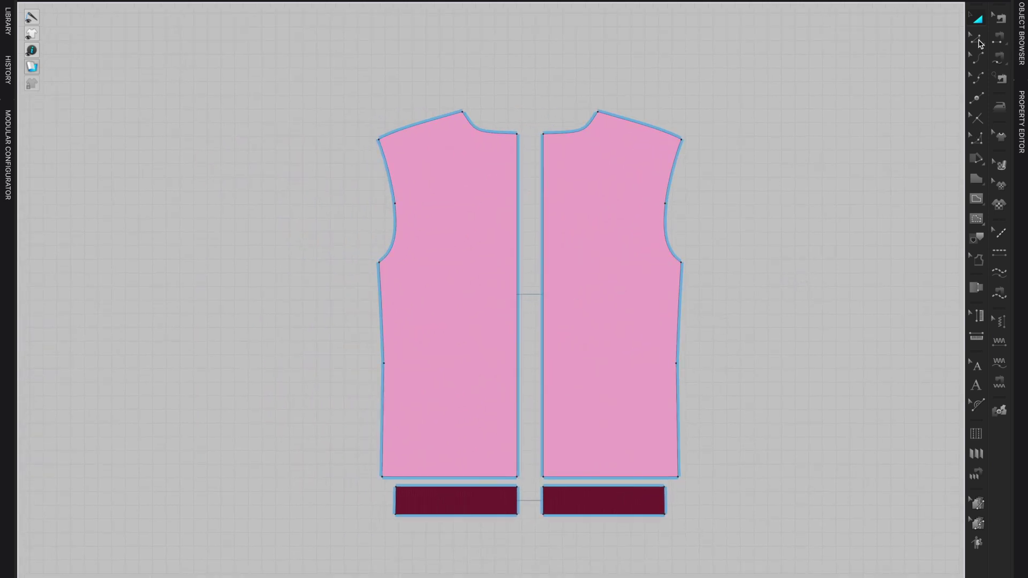
{"action": "key", "text": "z"}
{"action": "right_click", "coordinate": [517, 243]}
{"action": "left_click", "coordinate": [542, 214]}
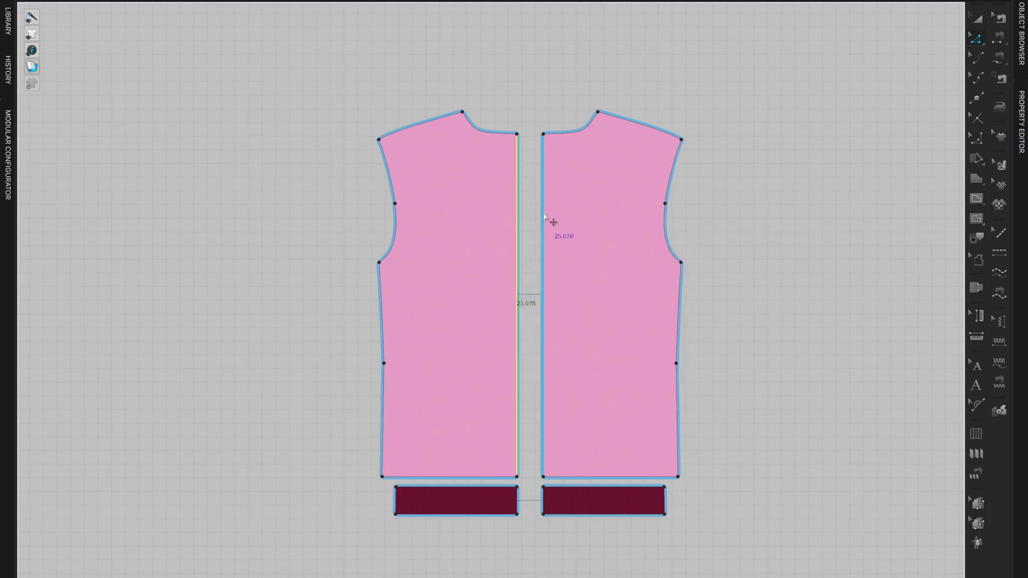
{"action": "right_click", "coordinate": [543, 214]}
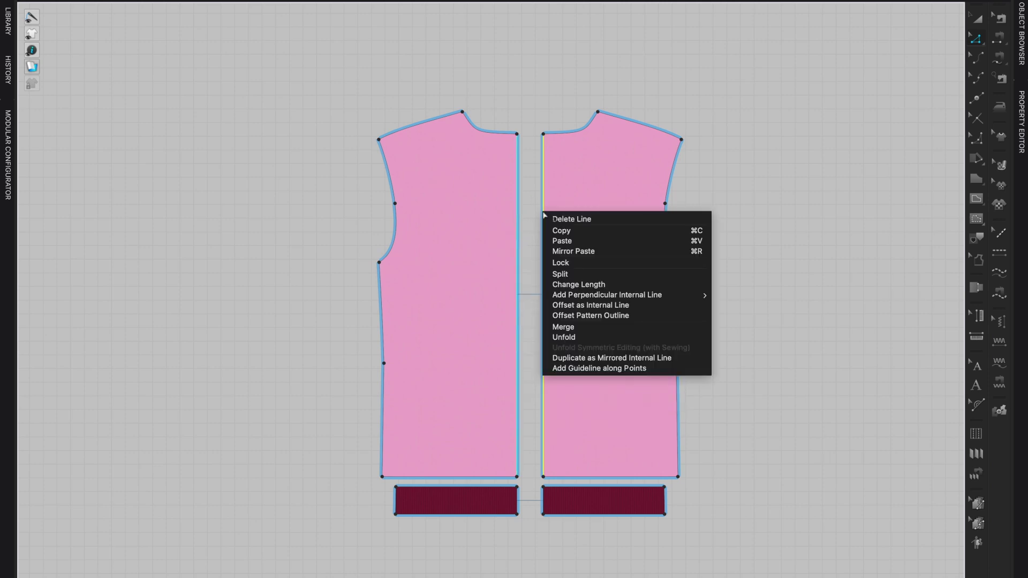
{"action": "left_click", "coordinate": [583, 322]}
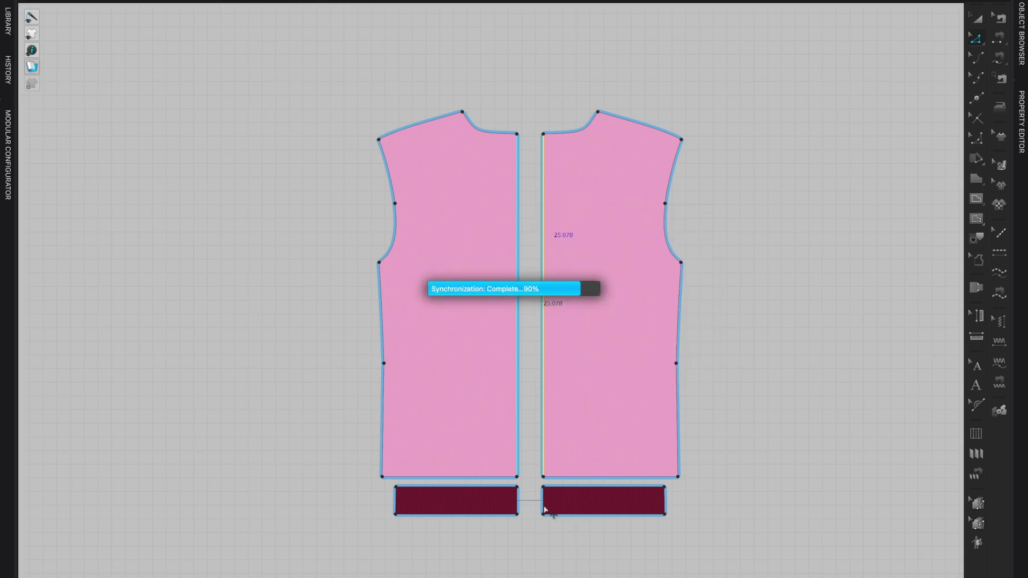
- Merge the two back hem band pieces along their short center edges into one band
{"action": "left_click", "coordinate": [527, 506]}
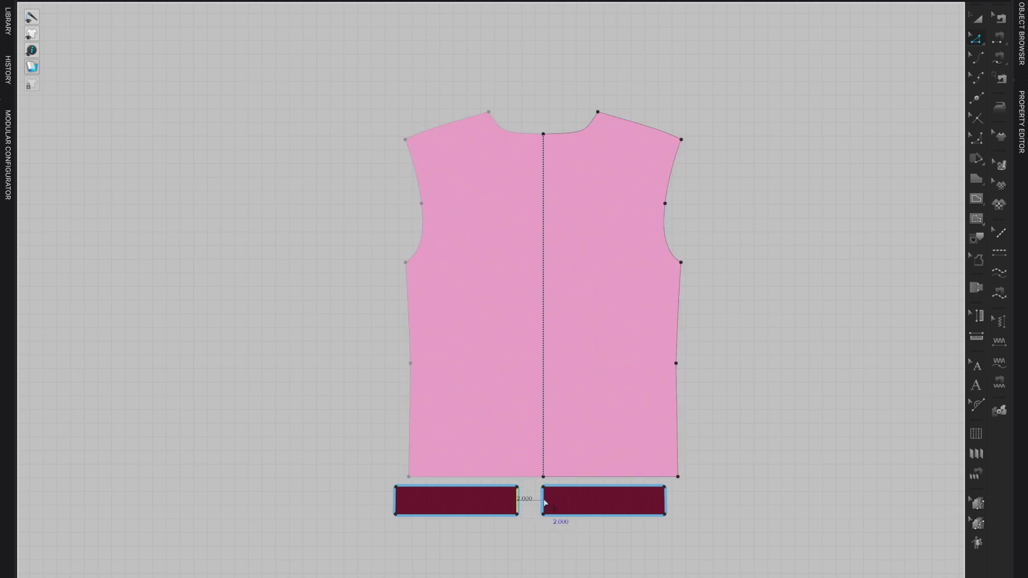
{"action": "right_click", "coordinate": [544, 502]}
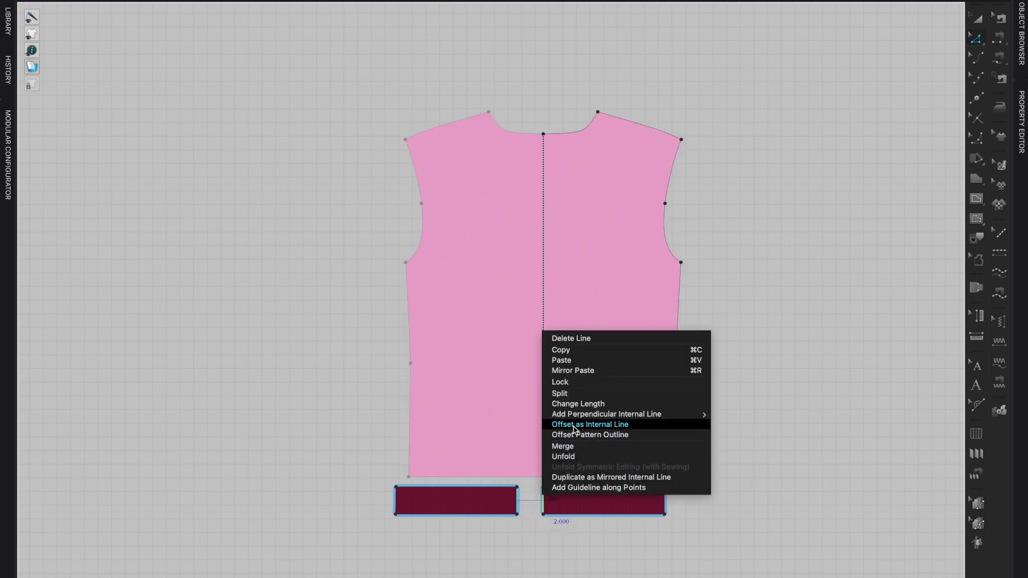
{"action": "left_click", "coordinate": [568, 447]}
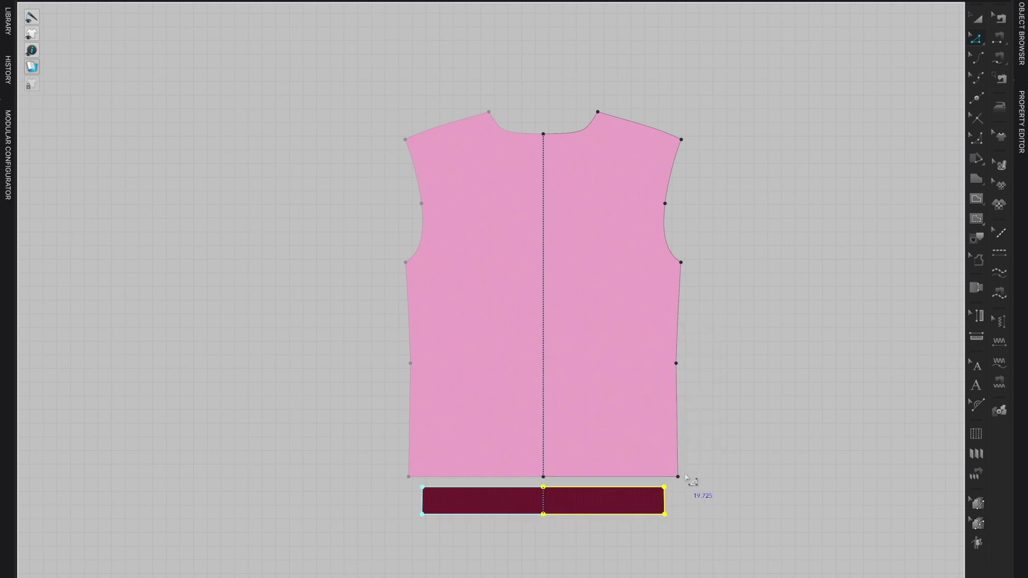
- Examine the pattern commands available for one of the linked sleeve pieces, including its linked editing options
{"action": "scroll", "coordinate": [731, 439], "scroll_direction": "down", "scroll_amount": 2}
{"action": "scroll", "coordinate": [733, 441], "scroll_direction": "down", "scroll_amount": 1}
{"action": "middle_click_drag", "start_coordinate": [489, 447], "coordinate": [686, 426]}
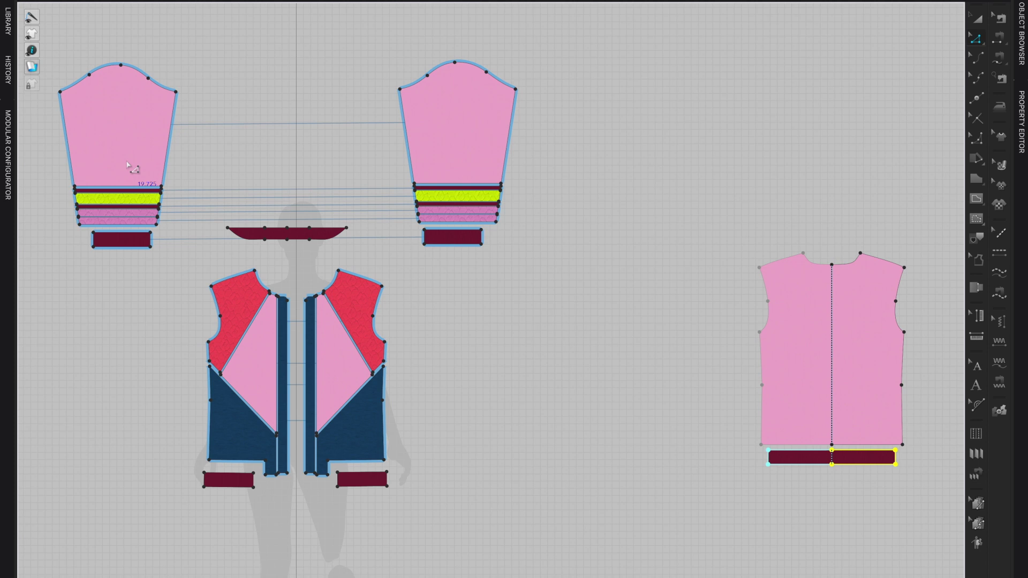
{"action": "right_click", "coordinate": [204, 106]}
{"action": "left_click", "coordinate": [602, 49]}
{"action": "left_click", "coordinate": [980, 20]}
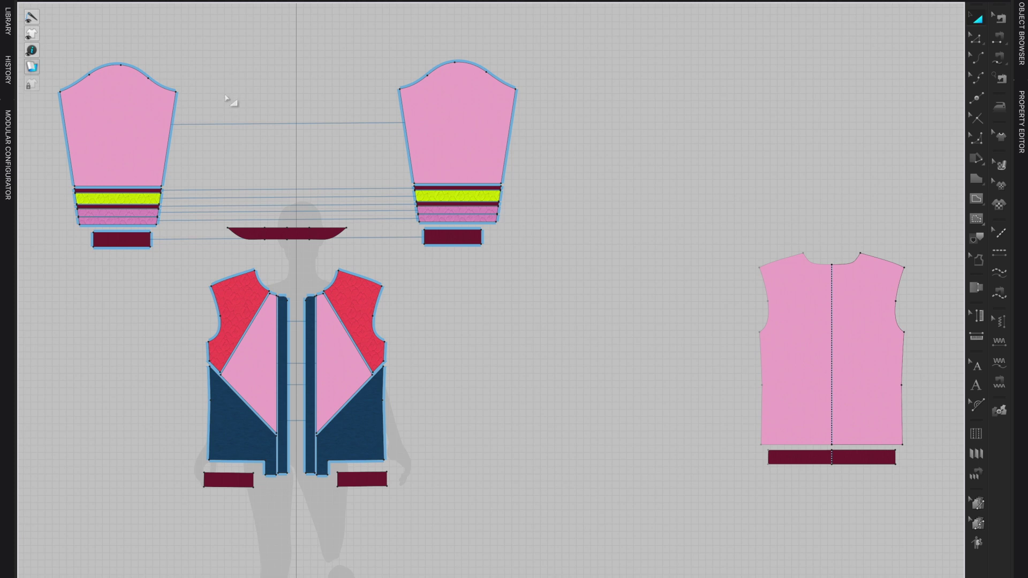
{"action": "right_click", "coordinate": [131, 109]}
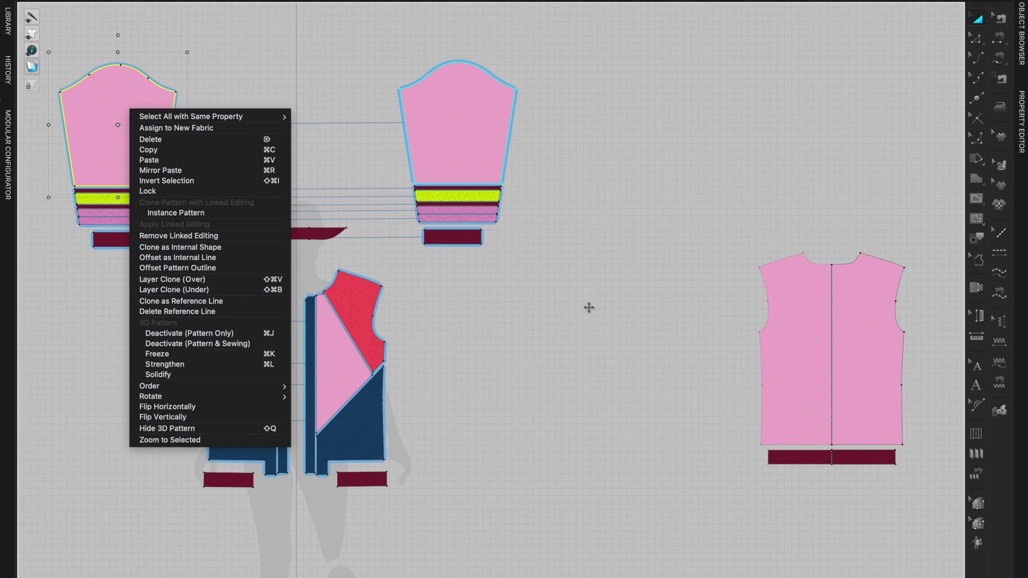
{"action": "left_click", "coordinate": [583, 323]}
- Delete the center point on the hem edge of the merged back panel
{"action": "scroll", "coordinate": [695, 256], "scroll_direction": "down", "scroll_amount": 2}
{"action": "middle_click_drag", "start_coordinate": [696, 256], "coordinate": [466, 230]}
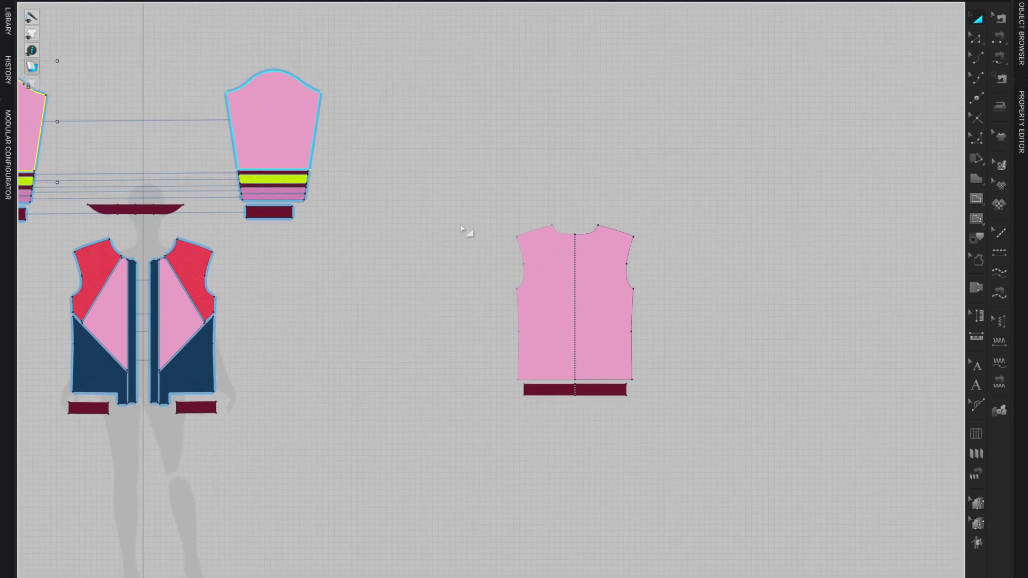
{"action": "scroll", "coordinate": [452, 271], "scroll_direction": "up", "scroll_amount": 2}
{"action": "middle_click_drag", "start_coordinate": [466, 276], "coordinate": [360, 237]}
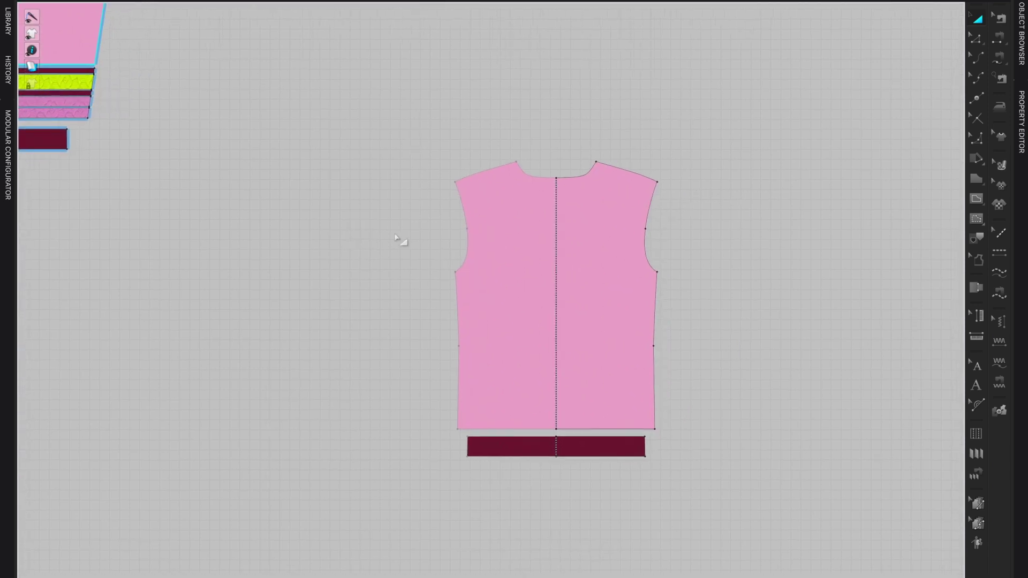
{"action": "left_click", "coordinate": [977, 40]}
{"action": "scroll", "coordinate": [753, 312], "scroll_direction": "up", "scroll_amount": 2}
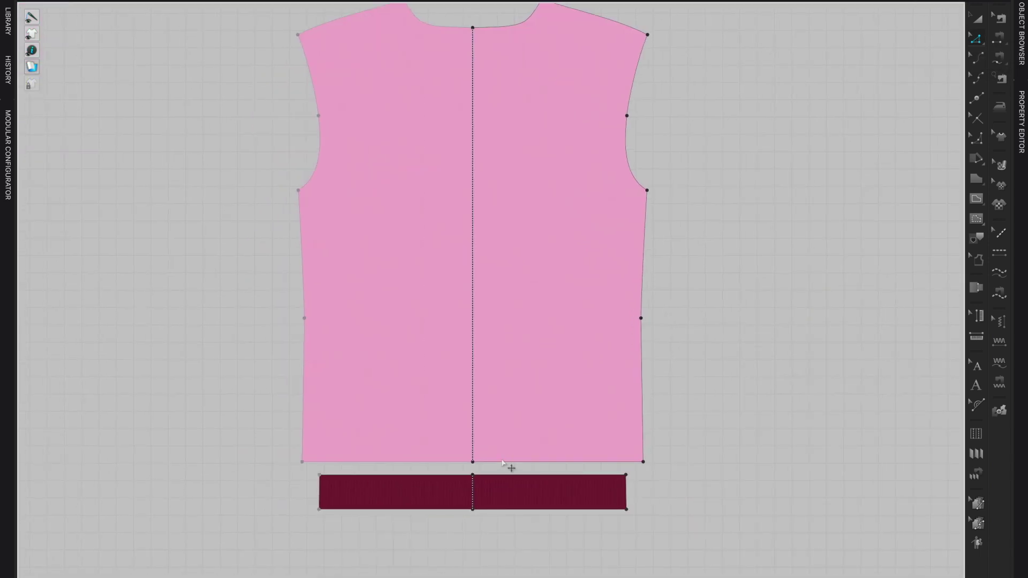
{"action": "right_click", "coordinate": [503, 464]}
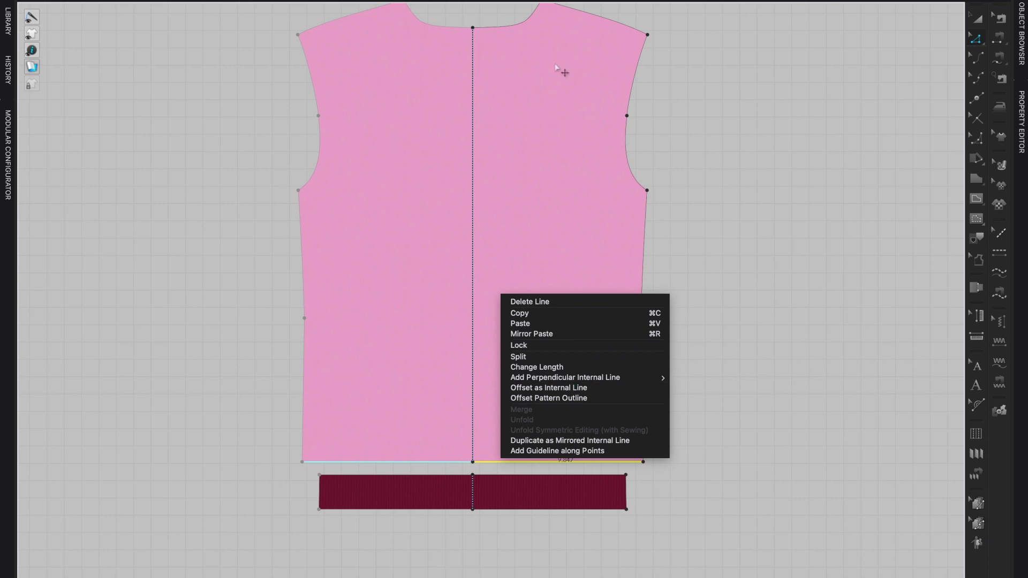
{"action": "left_click", "coordinate": [474, 464]}
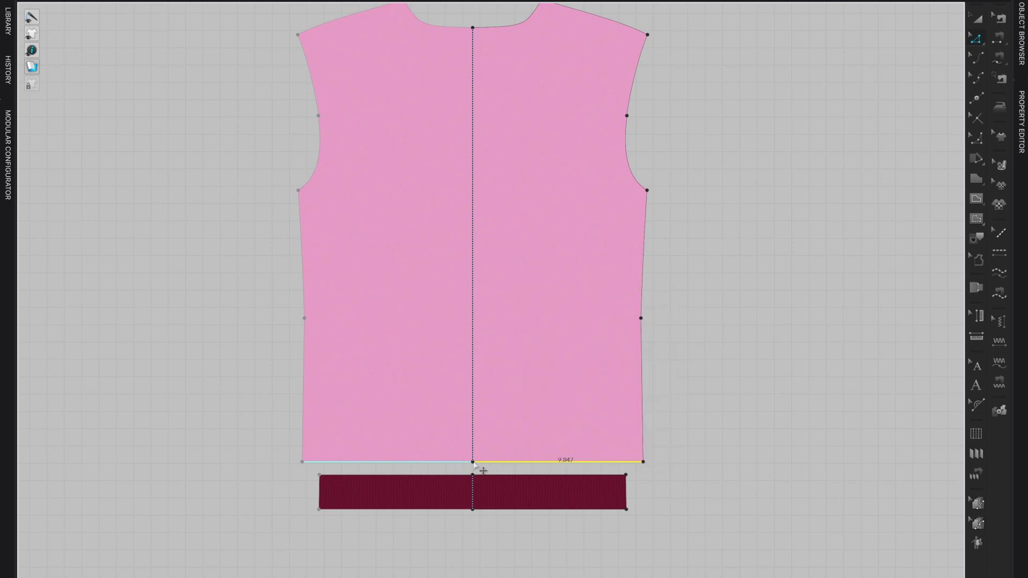
{"action": "right_click", "coordinate": [472, 461]}
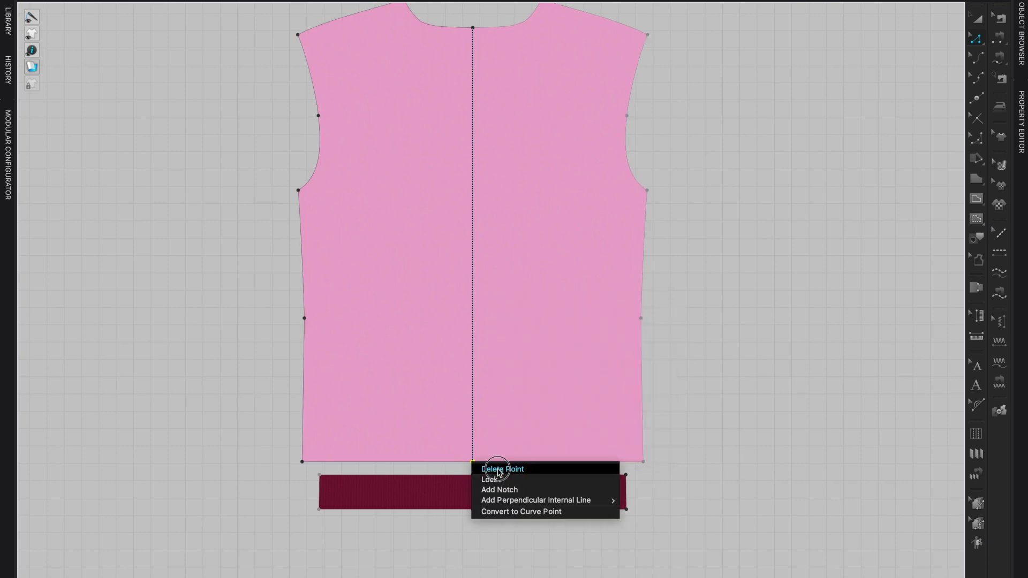
{"action": "left_click", "coordinate": [498, 470]}
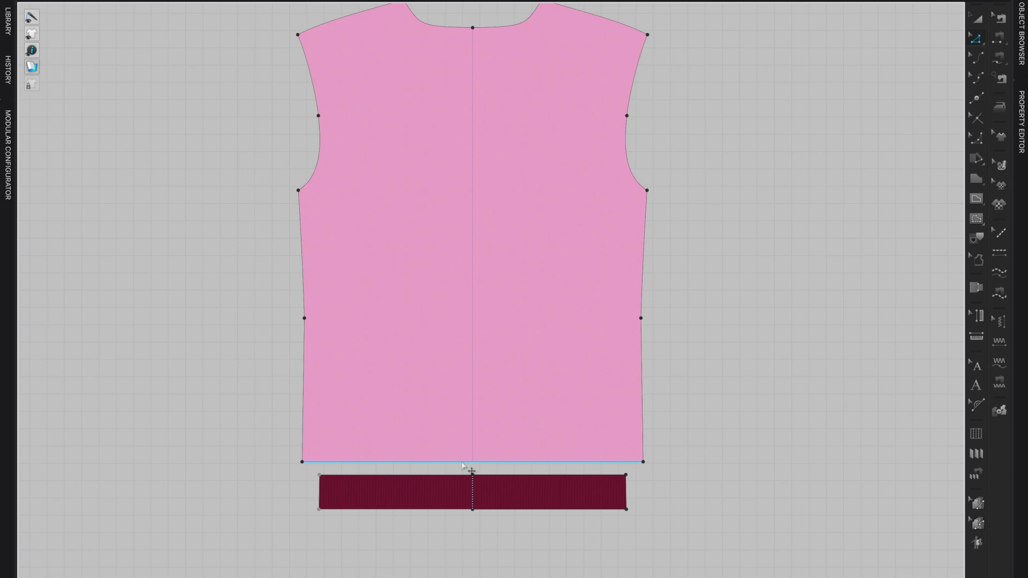
- Try offsetting the back panel's hem edge as 13 extended internal lines spaced 1.5 in apart, and undo them
{"action": "right_click", "coordinate": [463, 465]}
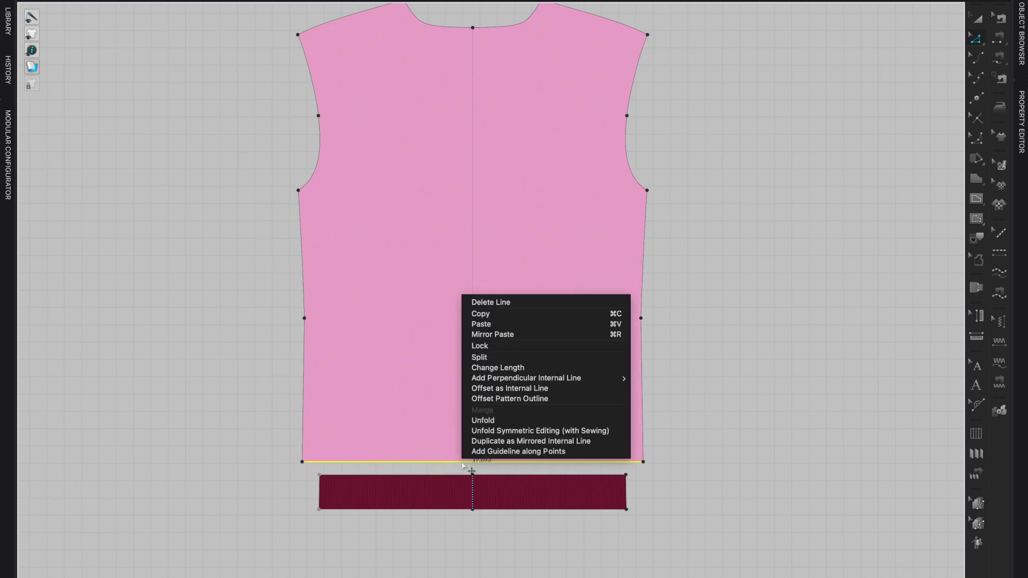
{"action": "left_click", "coordinate": [496, 390]}
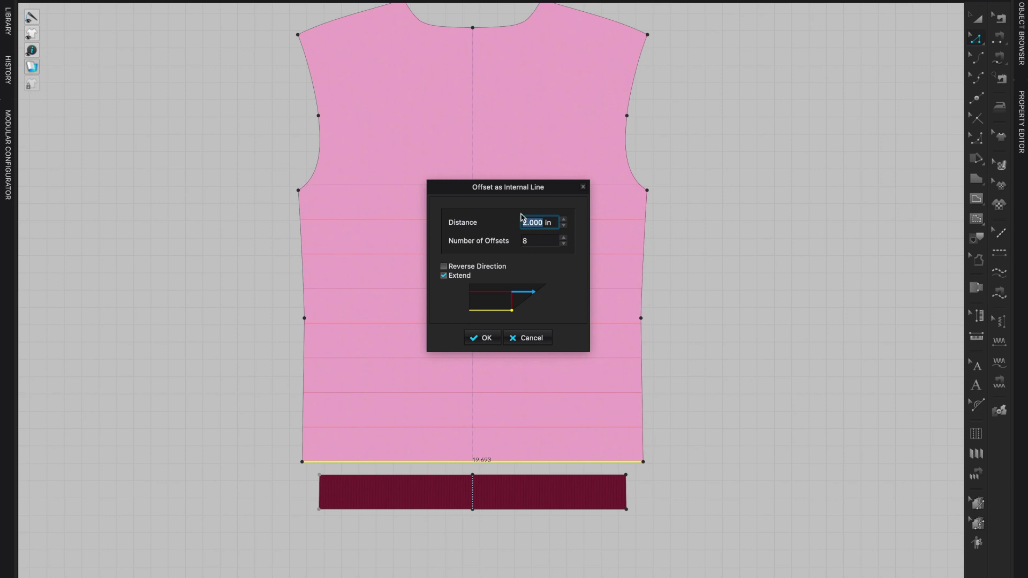
{"action": "left_click_drag", "start_coordinate": [551, 190], "coordinate": [812, 163]}
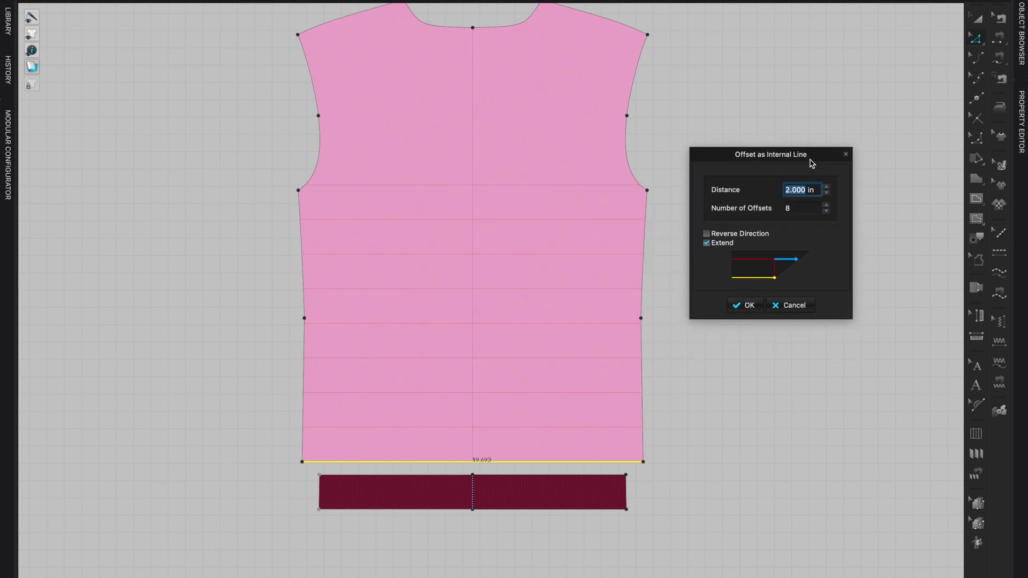
{"action": "left_click", "coordinate": [828, 206]}
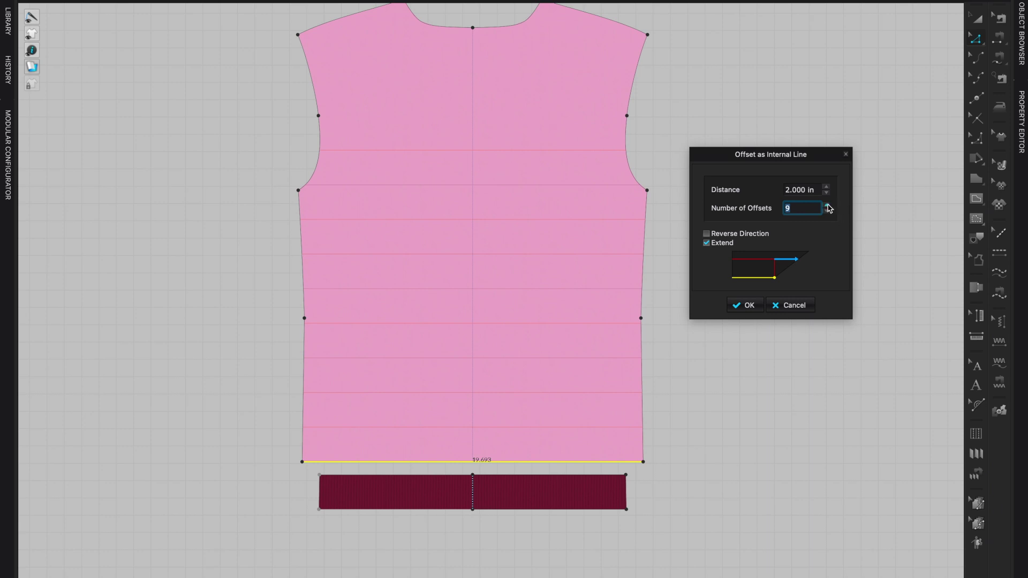
{"action": "left_click", "coordinate": [827, 205]}
{"action": "left_click", "coordinate": [826, 193]}
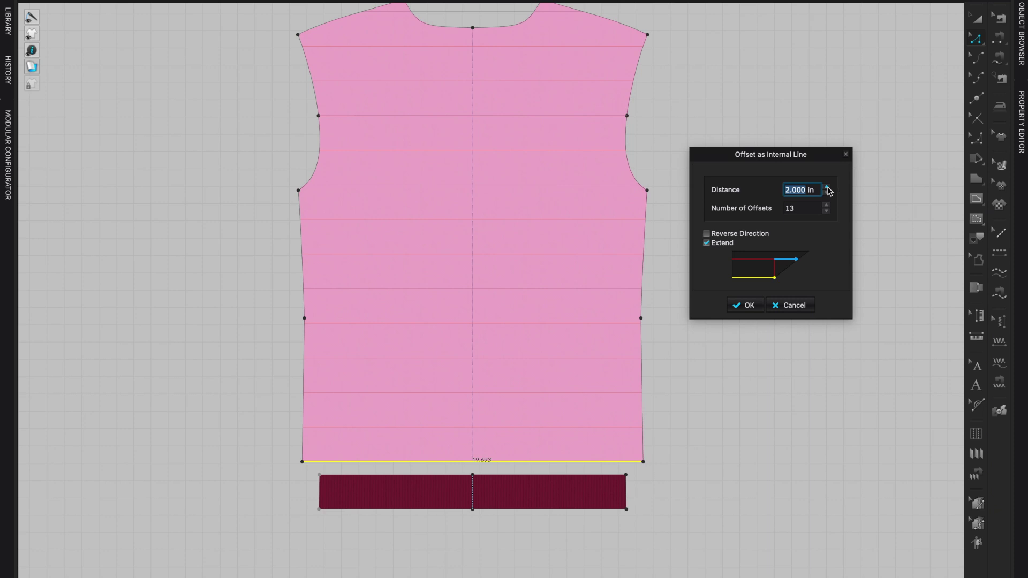
{"action": "left_click", "coordinate": [791, 192]}
{"action": "double_click", "coordinate": [807, 192]}
{"action": "type", "text": "1.5"}
{"action": "key", "text": "Return"}
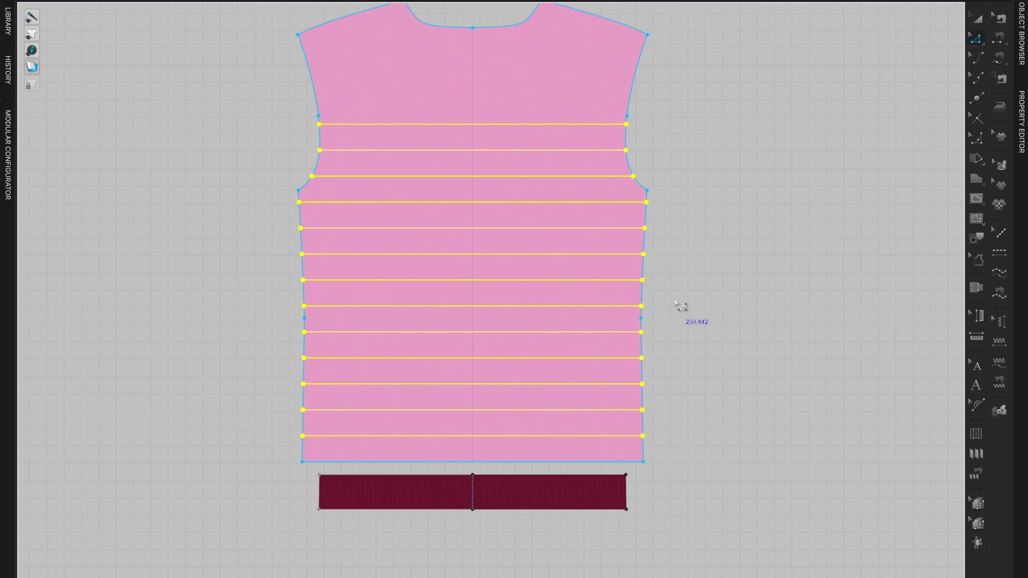
{"action": "key", "text": "Escape"}
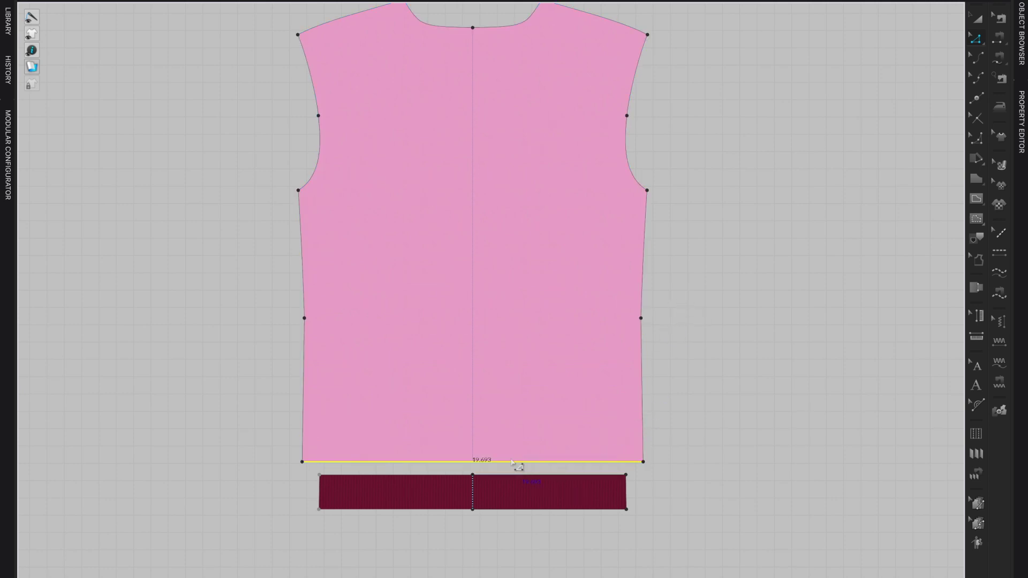
- Offset the back panel's hem edge inward as 13 internal lines spaced 2 in apart, extended to the pattern outline
{"action": "right_click", "coordinate": [513, 464]}
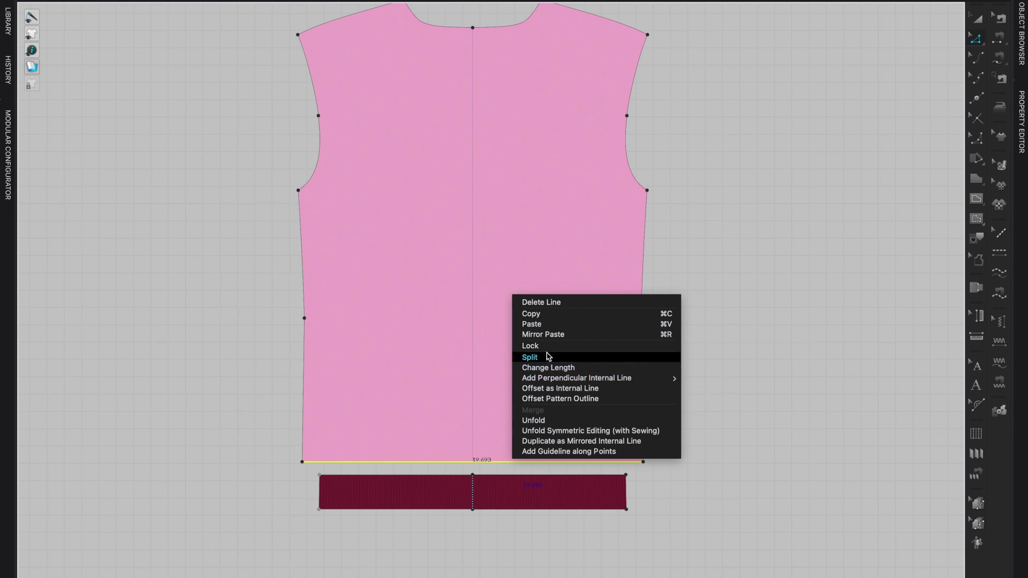
{"action": "left_click", "coordinate": [555, 389]}
{"action": "left_click_drag", "start_coordinate": [552, 196], "coordinate": [834, 183]}
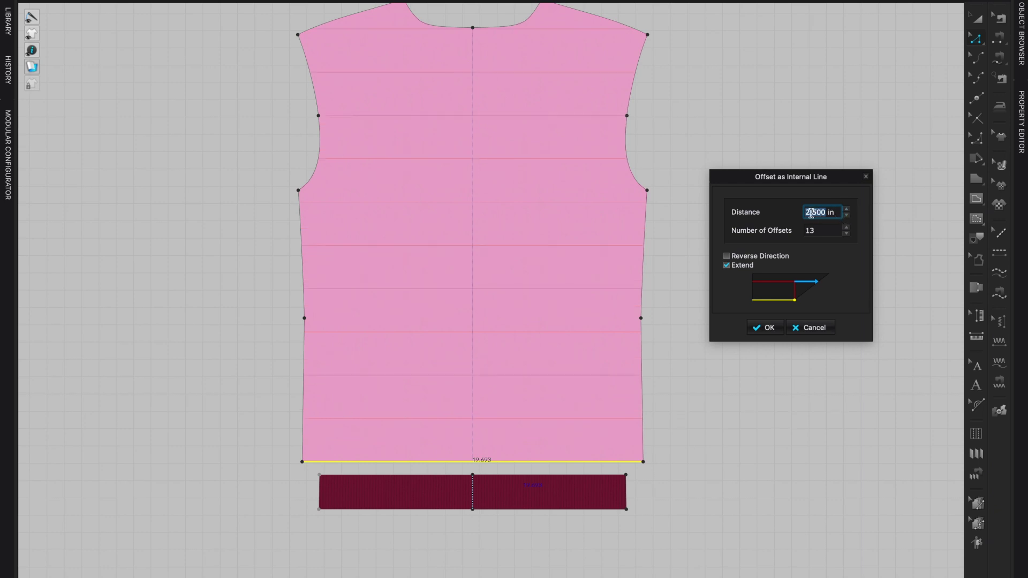
{"action": "left_click_drag", "start_coordinate": [808, 213], "coordinate": [827, 213]}
{"action": "key", "text": "BackSpace"}
{"action": "left_click", "coordinate": [727, 257]}
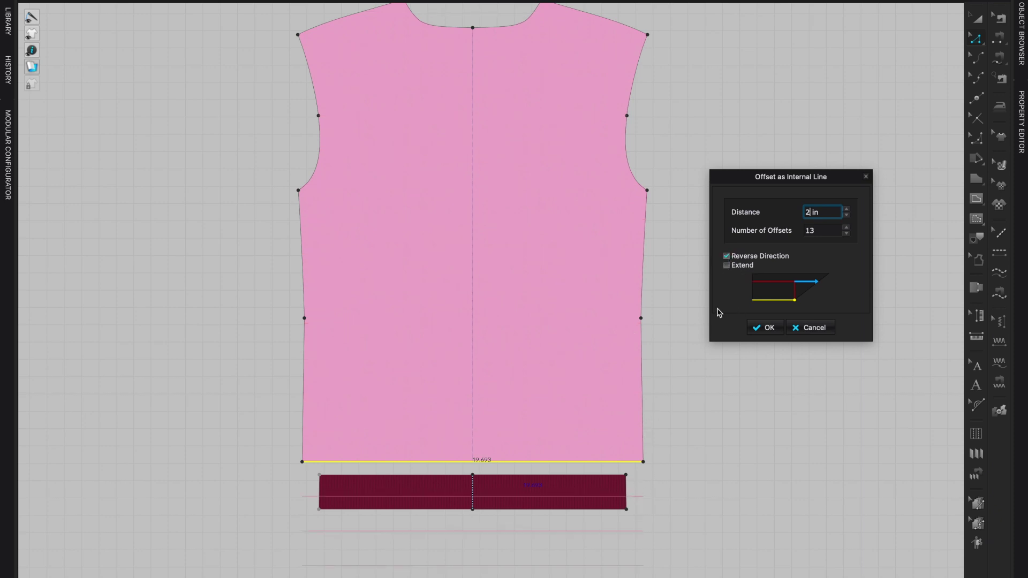
{"action": "left_click", "coordinate": [728, 266]}
{"action": "left_click", "coordinate": [729, 258]}
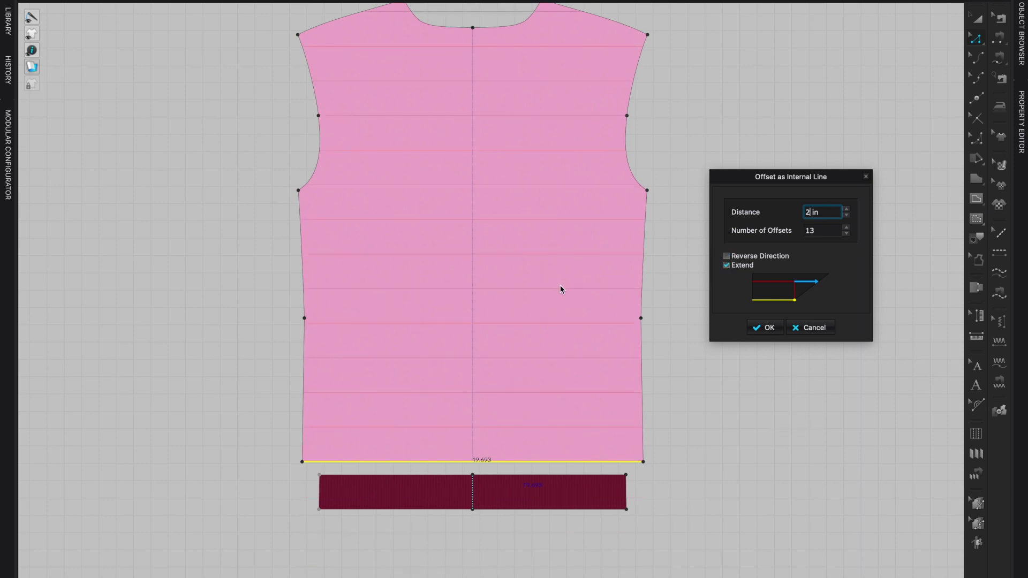
{"action": "left_click", "coordinate": [773, 333]}
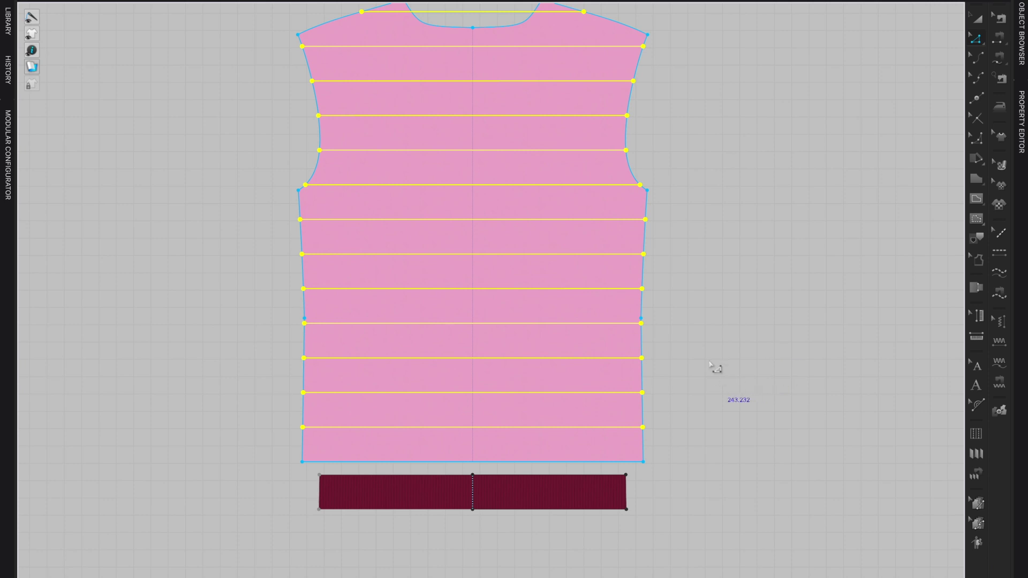
- Layer clone the back panel and its hem band as an under layer, placing the copy directly below the originals
{"action": "scroll", "coordinate": [762, 311], "scroll_direction": "down", "scroll_amount": 3}
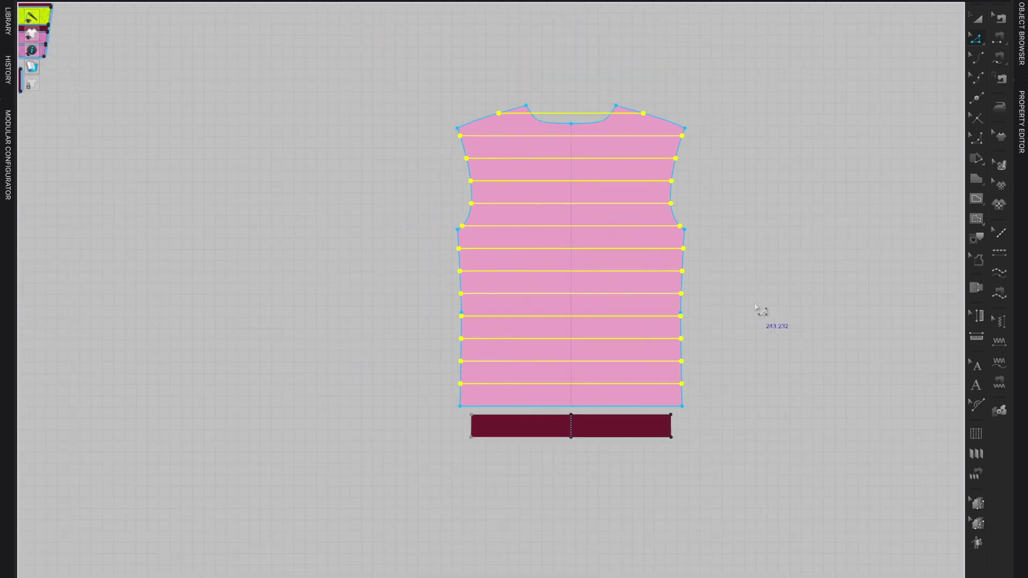
{"action": "middle_click_drag", "start_coordinate": [801, 321], "coordinate": [751, 278]}
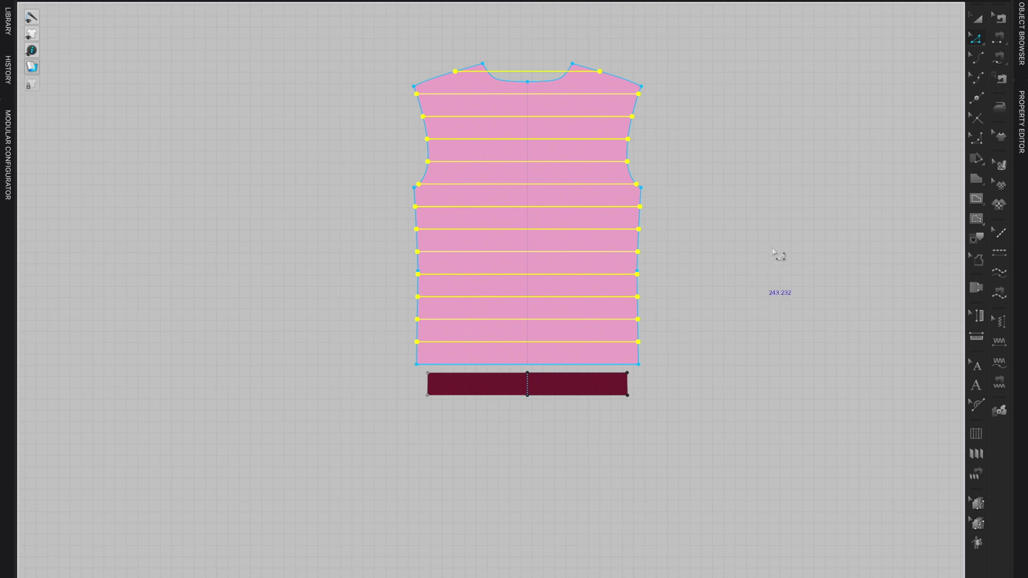
{"action": "left_click", "coordinate": [979, 20]}
{"action": "scroll", "coordinate": [762, 282], "scroll_direction": "down", "scroll_amount": 3}
{"action": "middle_click_drag", "start_coordinate": [827, 290], "coordinate": [837, 271]}
{"action": "left_click_drag", "start_coordinate": [552, 127], "coordinate": [798, 391]}
{"action": "left_click_drag", "start_coordinate": [631, 211], "coordinate": [572, 218]}
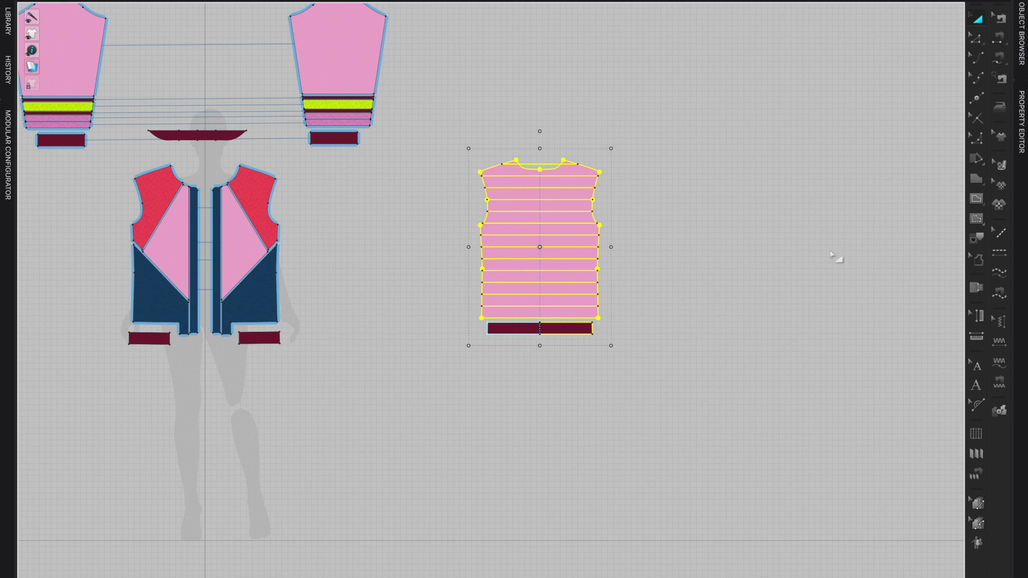
{"action": "left_click_drag", "start_coordinate": [428, 123], "coordinate": [701, 381]}
{"action": "right_click", "coordinate": [578, 204]}
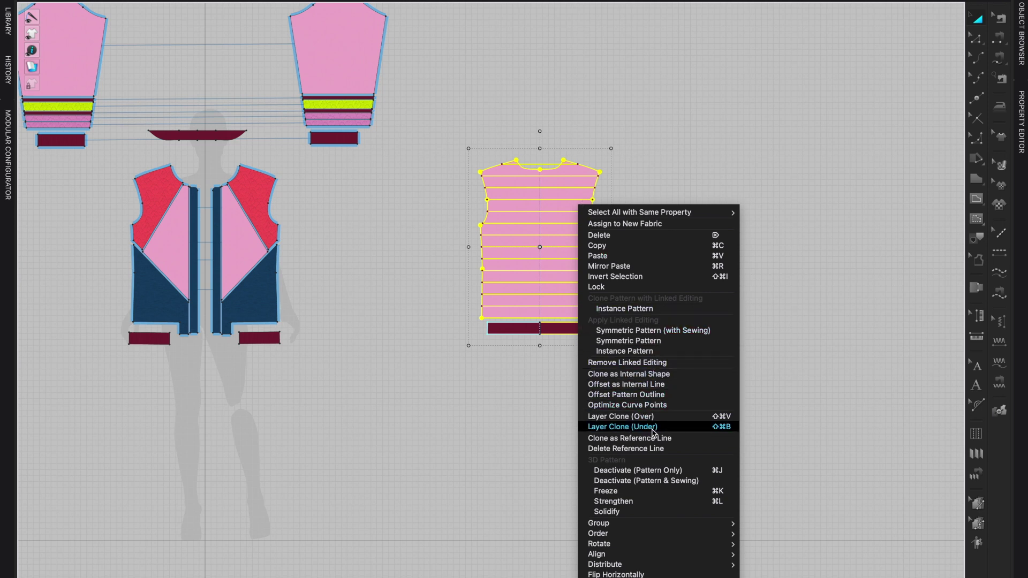
{"action": "left_click", "coordinate": [696, 427]}
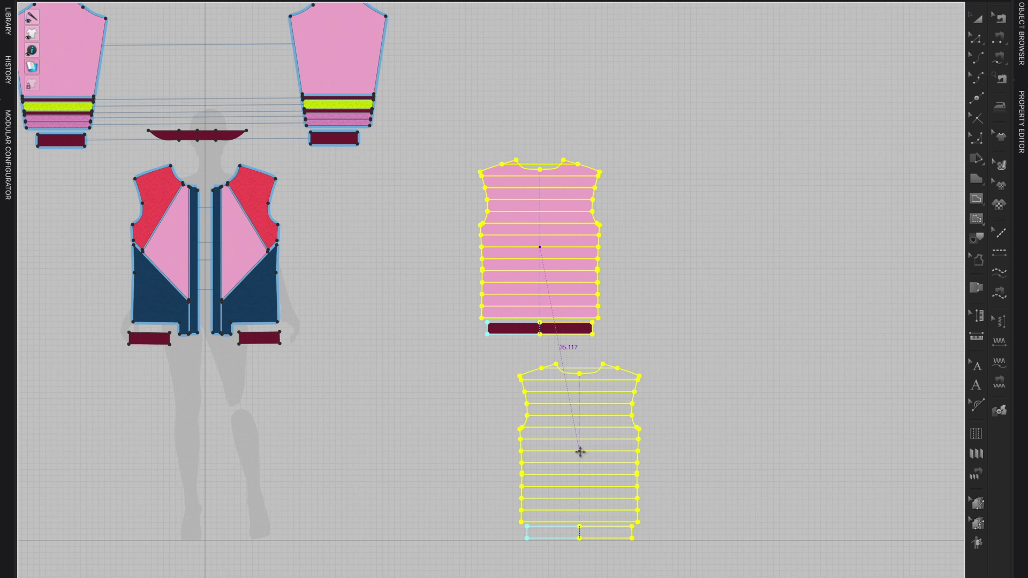
{"action": "left_click", "coordinate": [542, 452]}
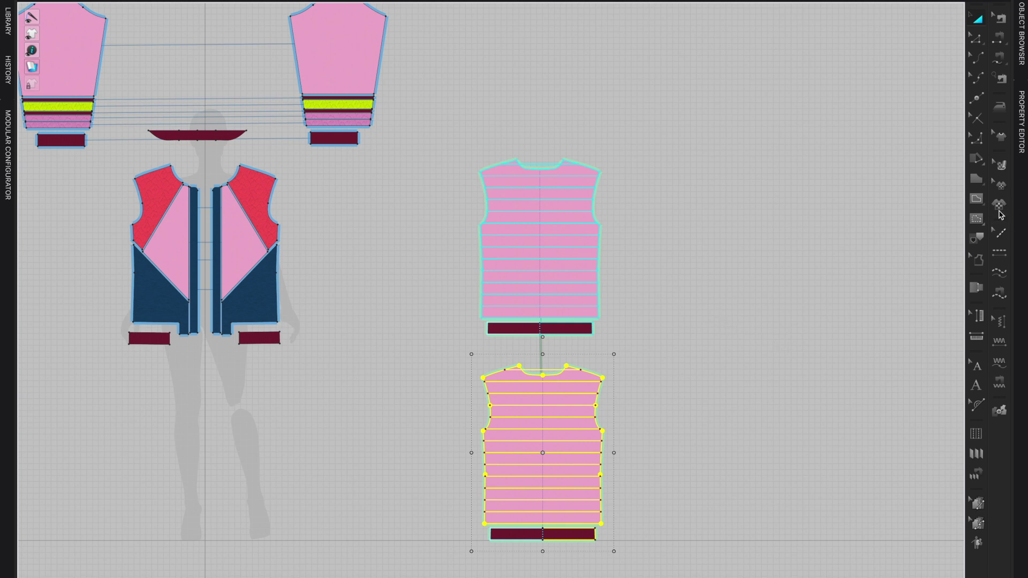
- Set the simulation pressure of the original back panel and hem band to 30
{"action": "left_click", "coordinate": [1023, 113]}
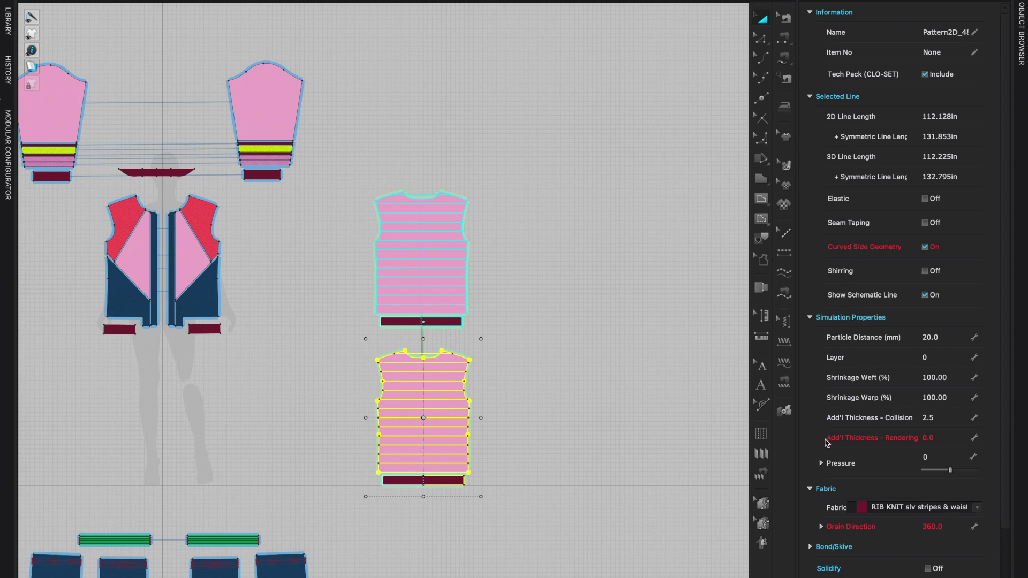
{"action": "left_click", "coordinate": [583, 276]}
{"action": "left_click_drag", "start_coordinate": [326, 162], "coordinate": [558, 336]}
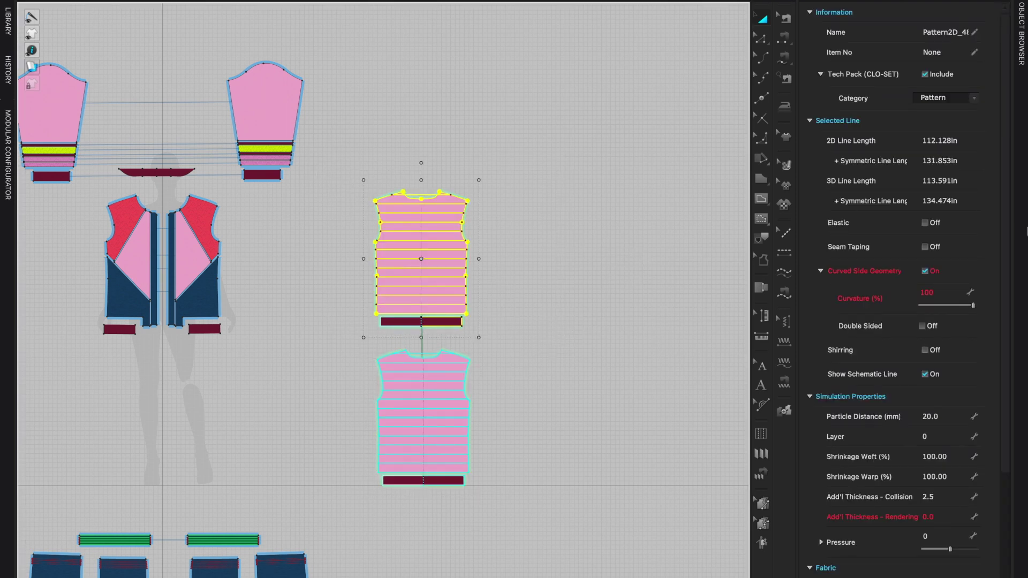
{"action": "left_click", "coordinate": [944, 535]}
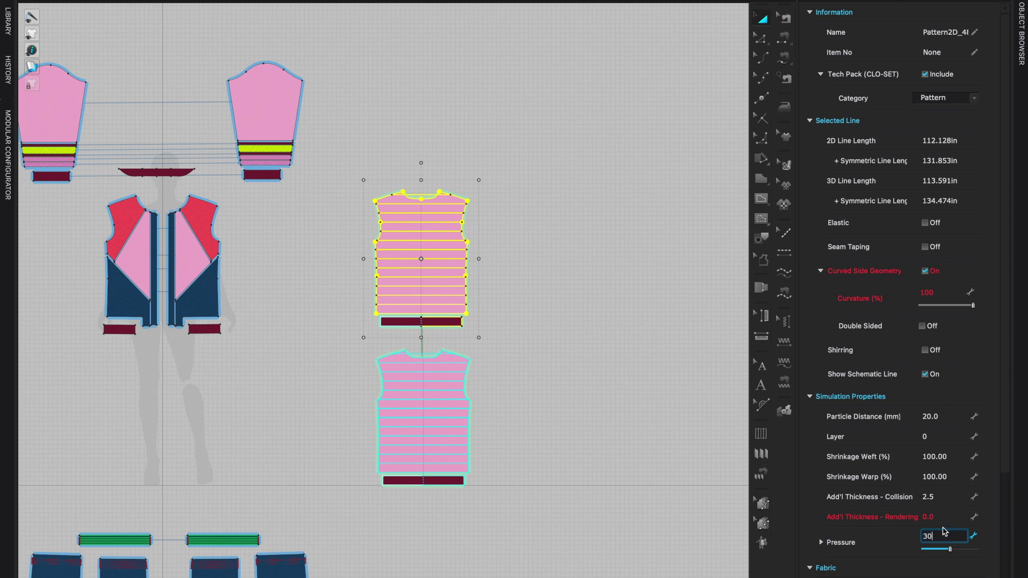
{"action": "key", "text": "Return"}
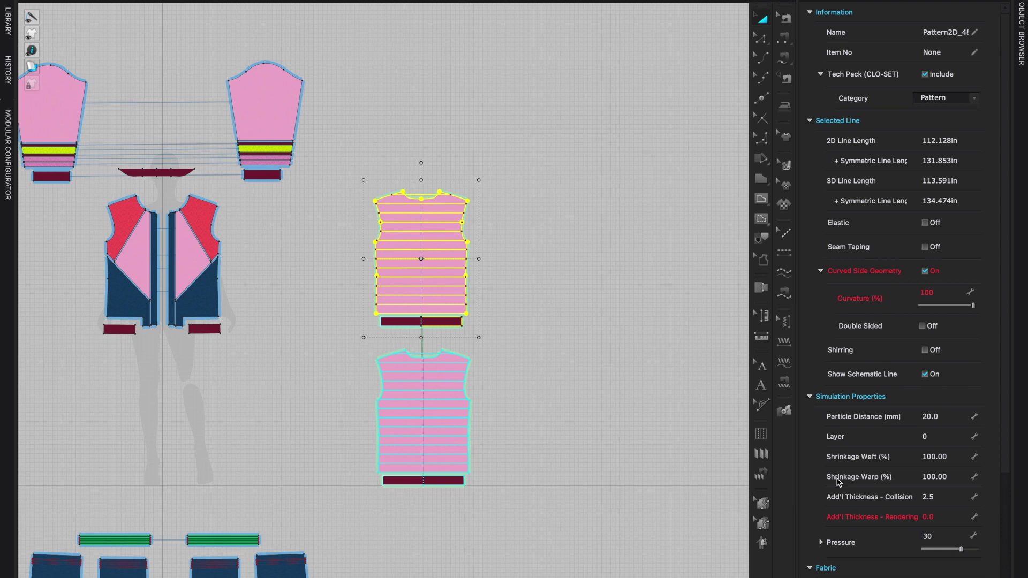
- Set the simulation pressure of the cloned under-layer back panel and hem band to -30
{"action": "left_click_drag", "start_coordinate": [385, 364], "coordinate": [558, 510]}
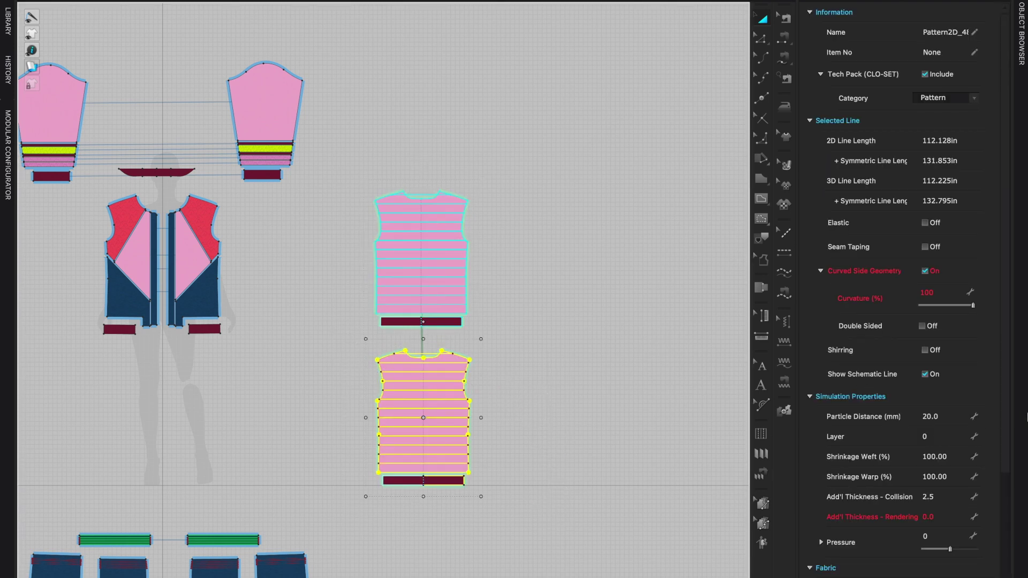
{"action": "left_click", "coordinate": [941, 538]}
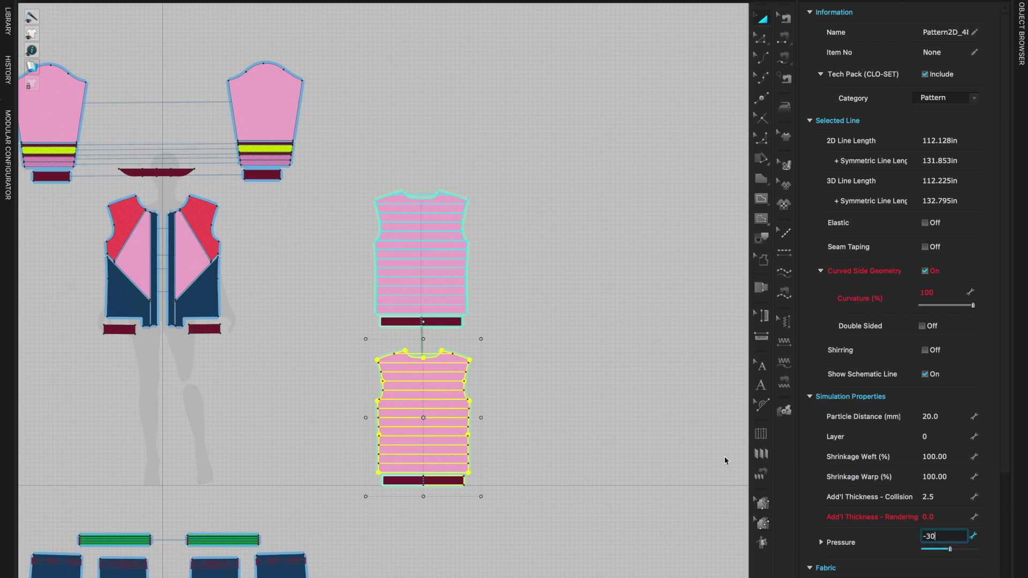
{"action": "key", "text": "Return"}
{"action": "left_click", "coordinate": [654, 443]}
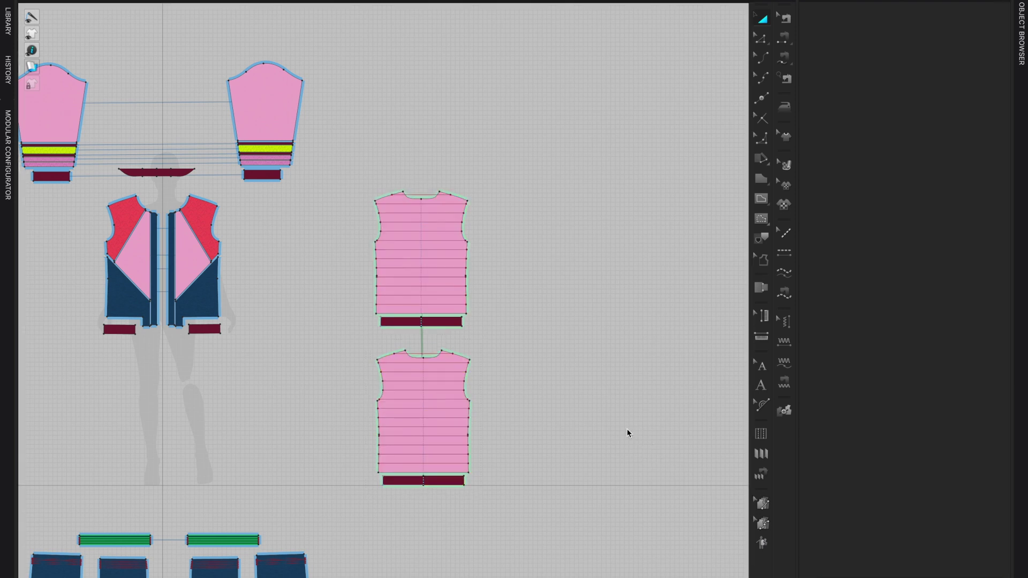
- Simulate the jacket in 3D with its back in view so the back layers inflate, and stop the simulation
{"action": "key", "text": "ctrl+tab"}
{"action": "right_click_drag", "start_coordinate": [408, 360], "coordinate": [294, 359]}
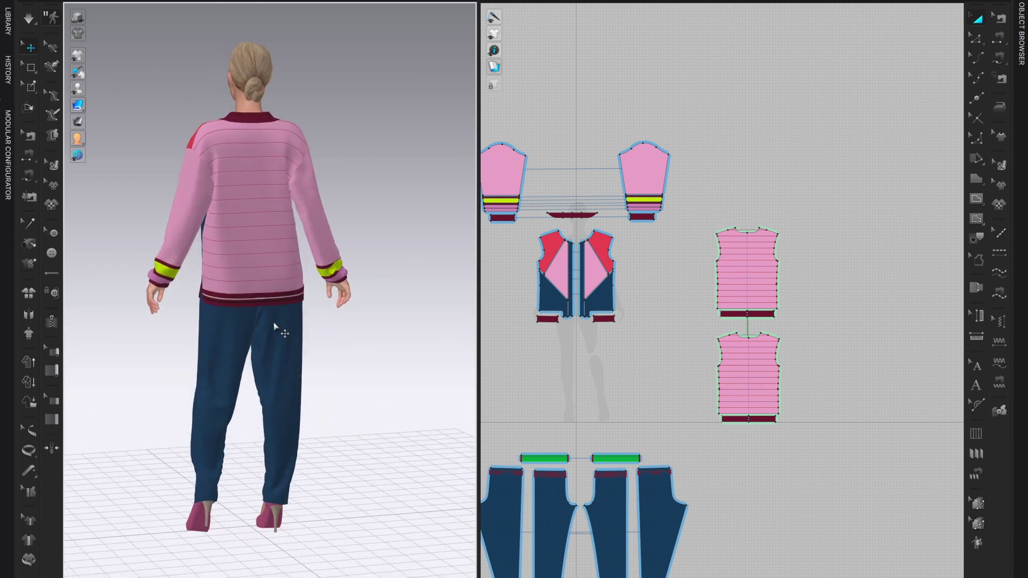
{"action": "scroll", "coordinate": [368, 355], "scroll_direction": "up", "scroll_amount": 5}
{"action": "right_click_drag", "start_coordinate": [364, 369], "coordinate": [395, 370]}
{"action": "middle_click_drag", "start_coordinate": [377, 318], "coordinate": [391, 358]}
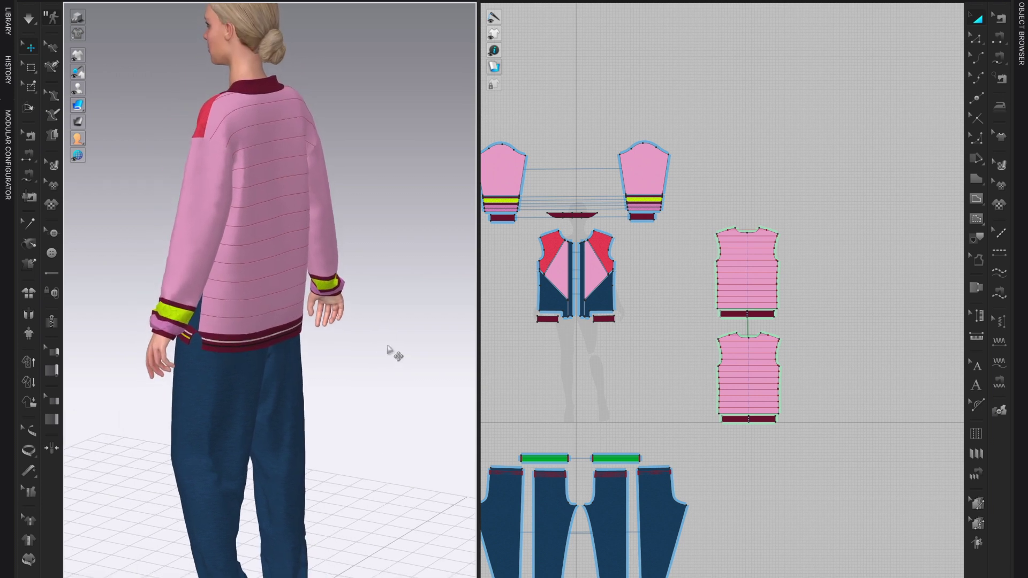
{"action": "key", "text": "space"}
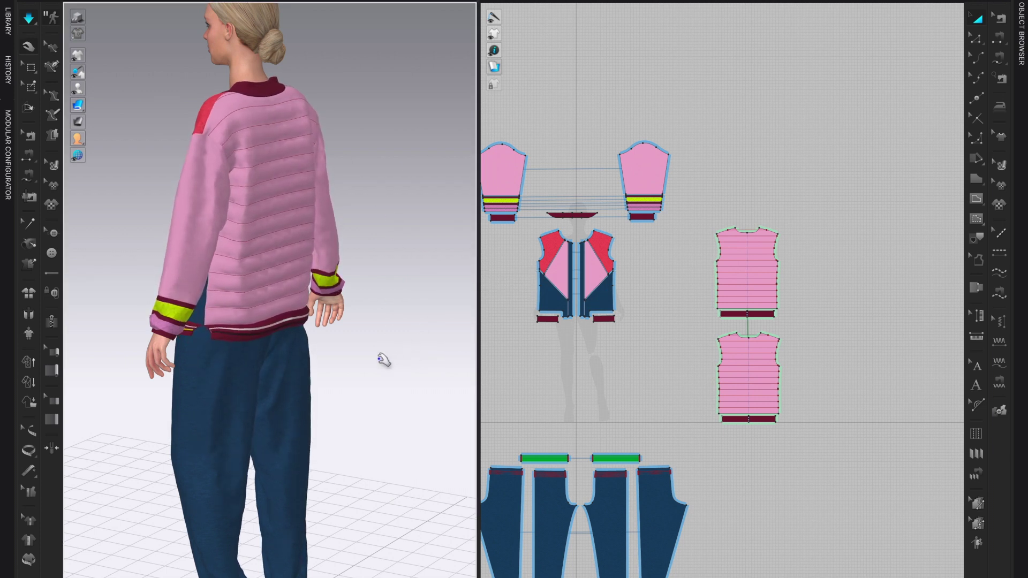
{"action": "key", "text": "space"}
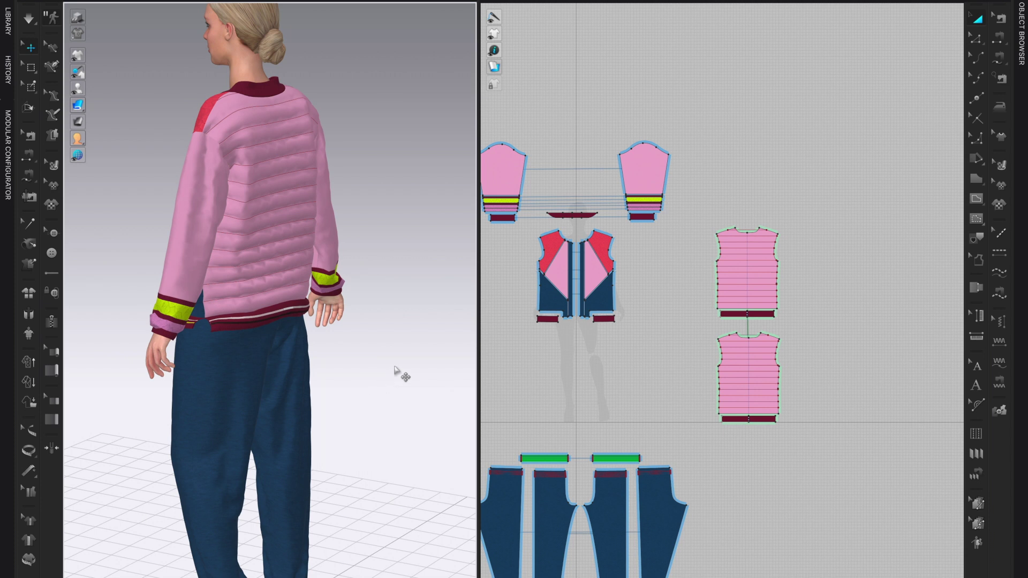
- Hide the garment's internal lines in 3D and inspect the quilted jacket from the back and the front
{"action": "right_click_drag", "start_coordinate": [395, 397], "coordinate": [363, 416]}
{"action": "scroll", "coordinate": [370, 390], "scroll_direction": "up", "scroll_amount": 3}
{"action": "scroll", "coordinate": [383, 378], "scroll_direction": "down", "scroll_amount": 2}
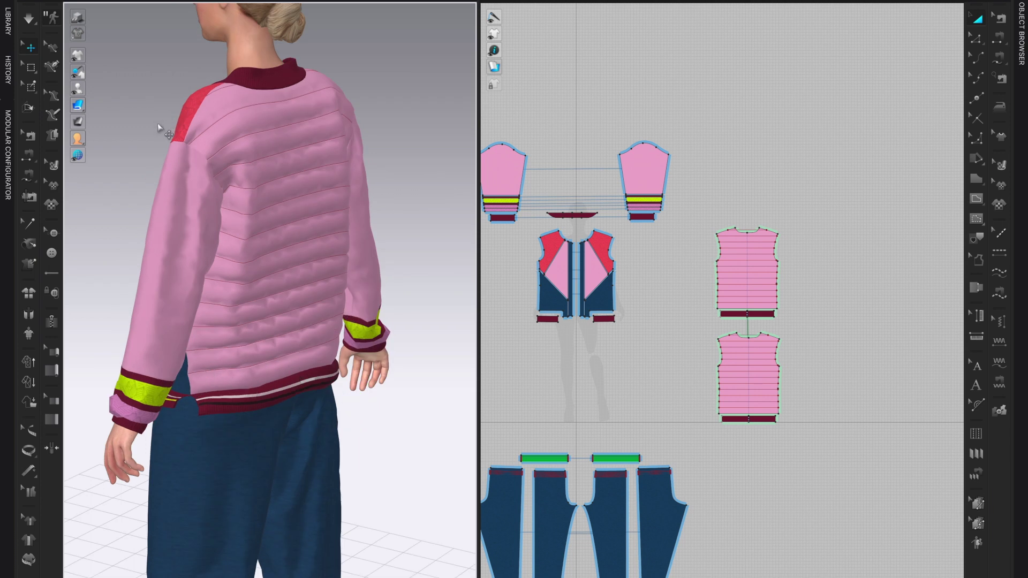
{"action": "mouse_move", "coordinate": [79, 56]}
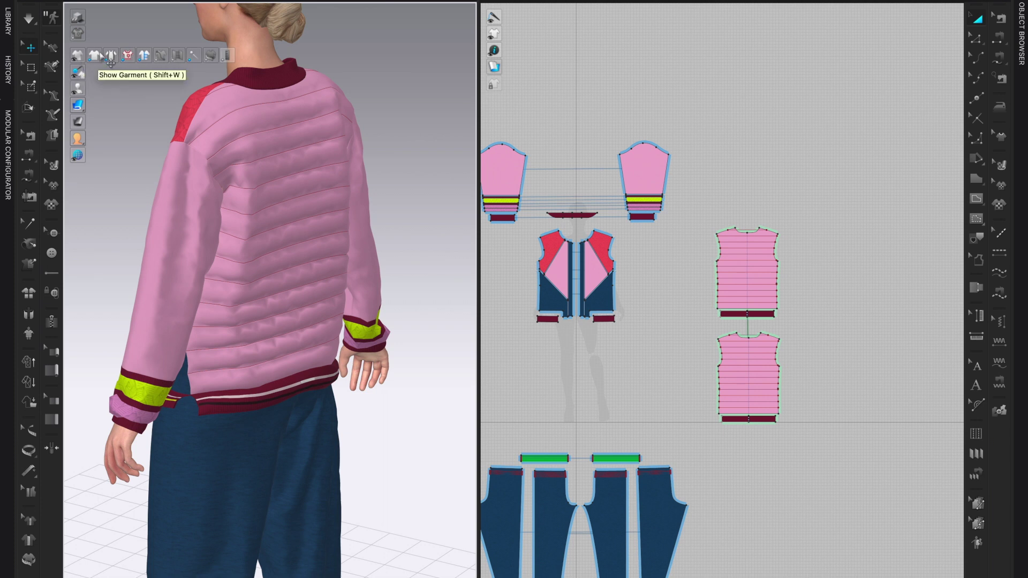
{"action": "left_click", "coordinate": [127, 57]}
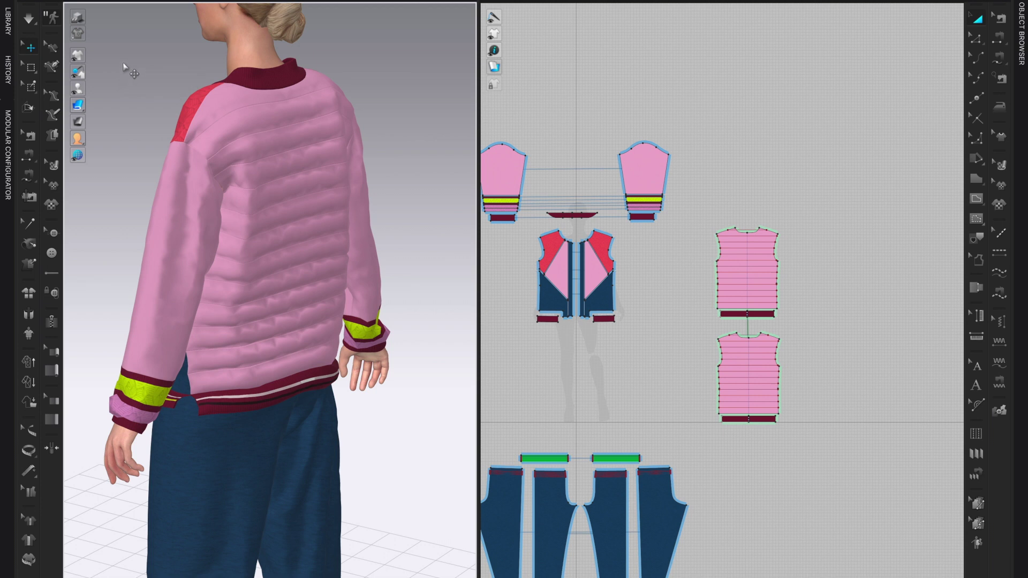
{"action": "right_click_drag", "start_coordinate": [410, 256], "coordinate": [397, 237]}
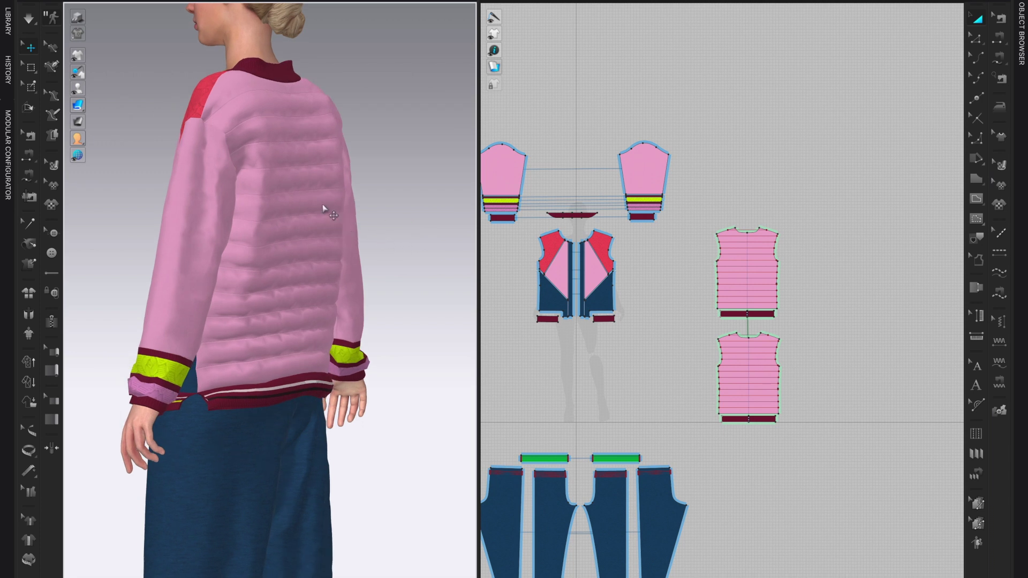
{"action": "right_click_drag", "start_coordinate": [409, 230], "coordinate": [361, 225]}
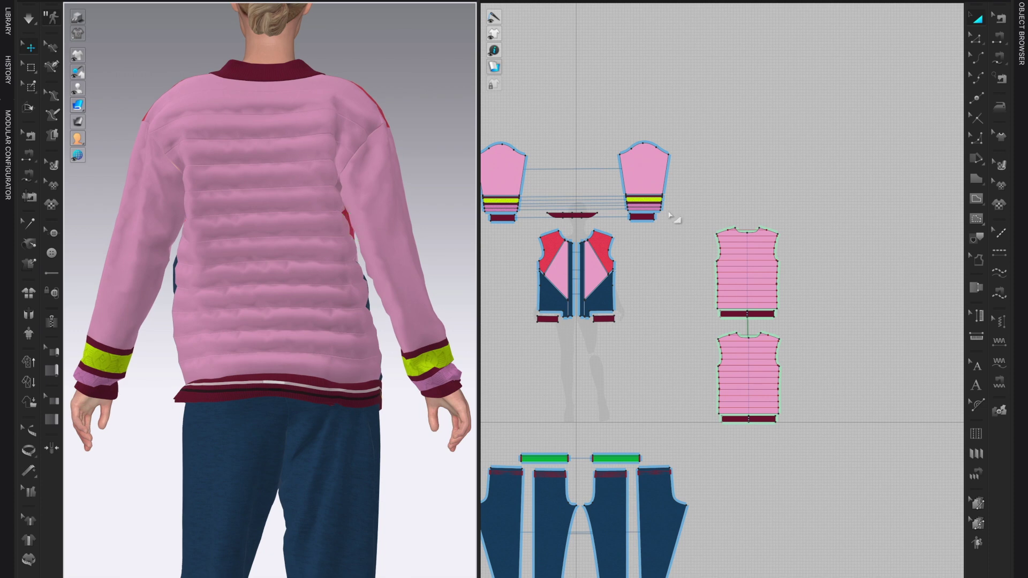
{"action": "right_click_drag", "start_coordinate": [156, 307], "coordinate": [289, 310]}
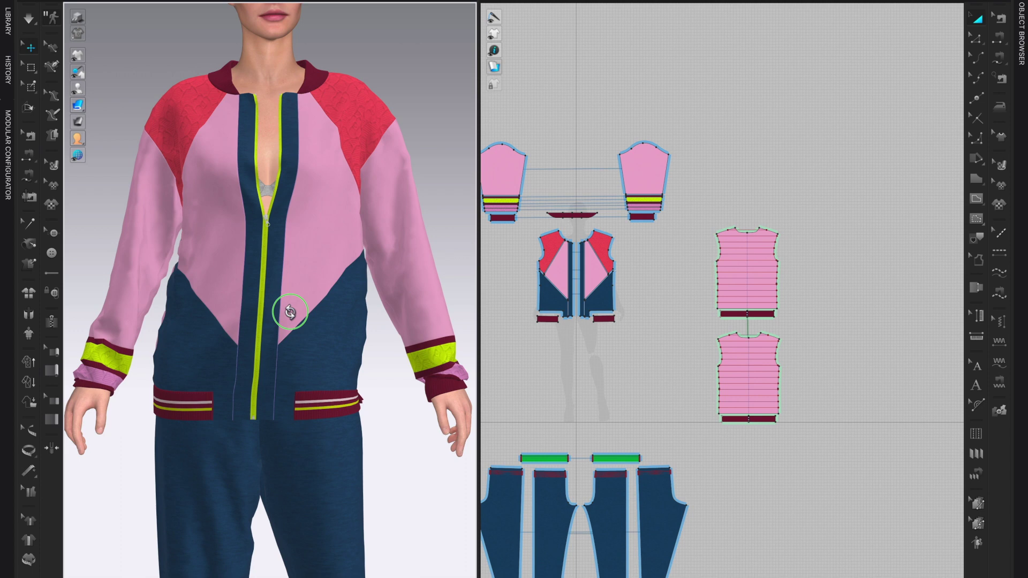
- Remove linked editing from the two pink center panels of the jacket front
{"action": "right_click_drag", "start_coordinate": [644, 266], "coordinate": [779, 263]}
{"action": "scroll", "coordinate": [779, 264], "scroll_direction": "up", "scroll_amount": 6}
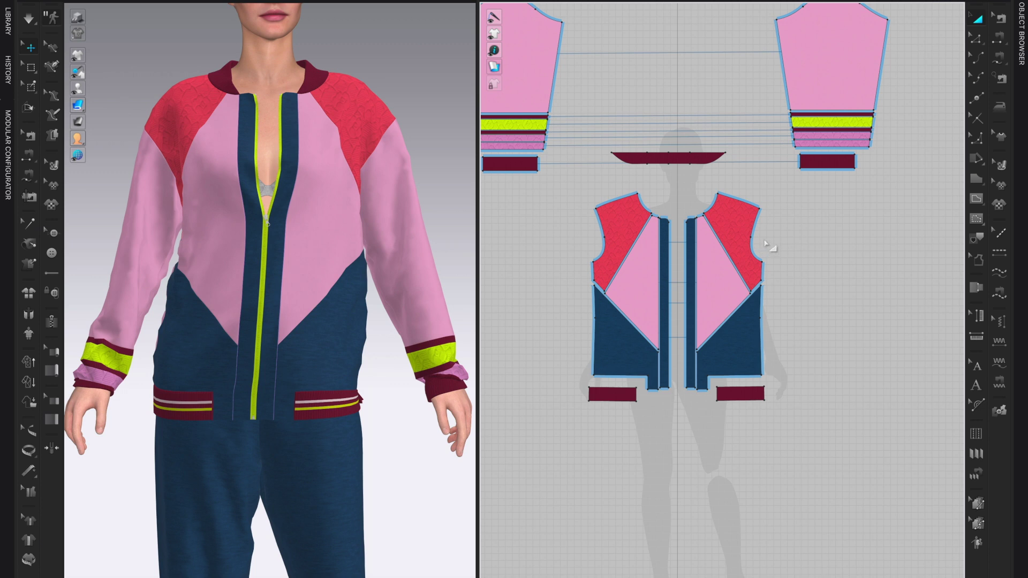
{"action": "scroll", "coordinate": [879, 281], "scroll_direction": "up", "scroll_amount": 3}
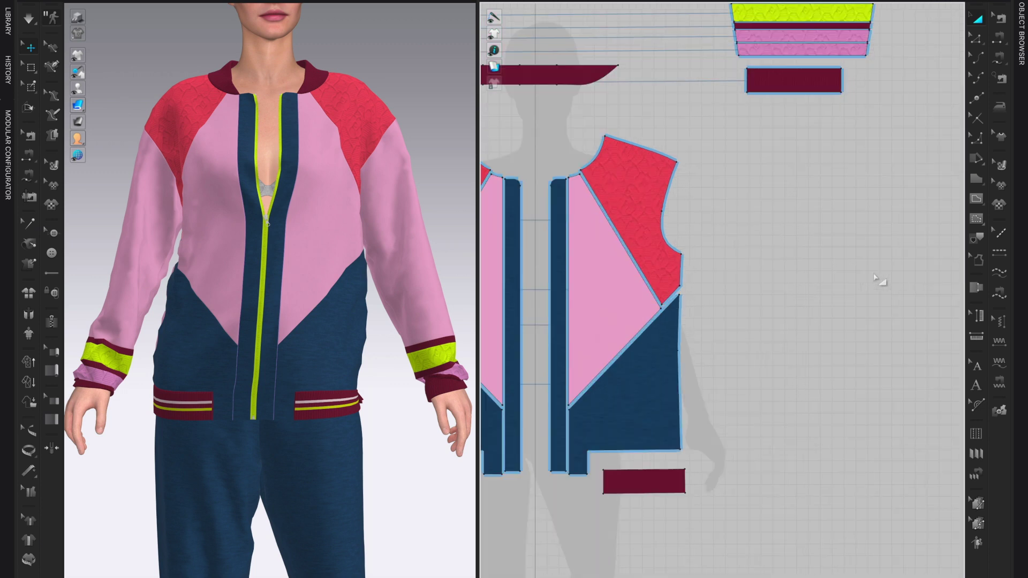
{"action": "right_click_drag", "start_coordinate": [798, 268], "coordinate": [950, 248]}
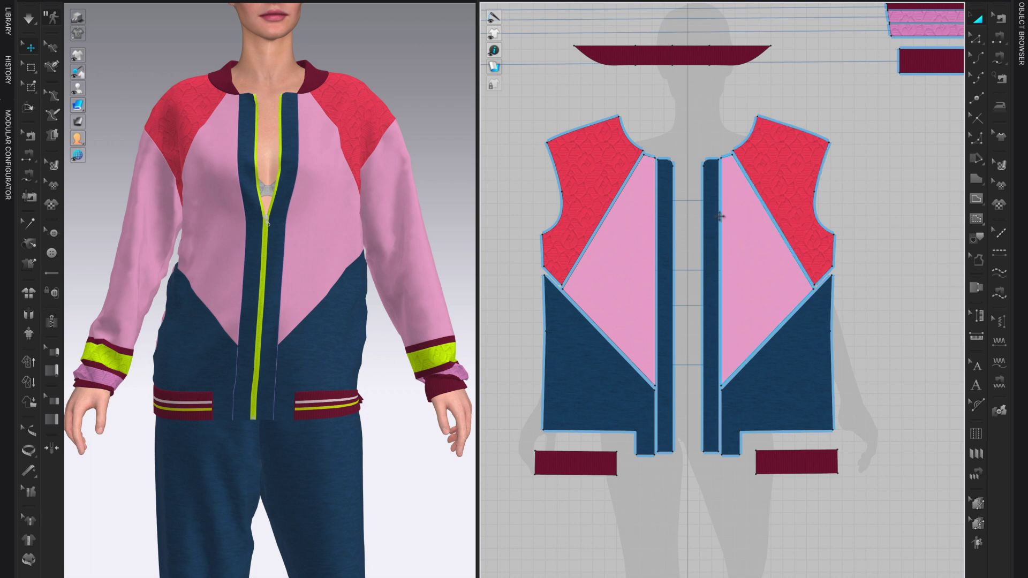
{"action": "left_click", "coordinate": [638, 246]}
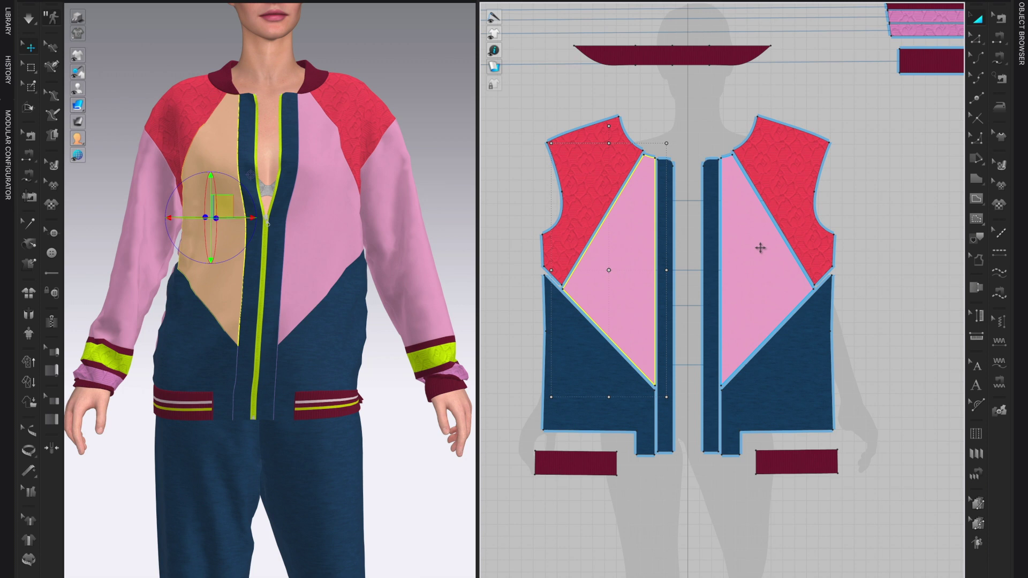
{"action": "left_click", "coordinate": [760, 248], "text": "shift"}
{"action": "right_click", "coordinate": [760, 248]}
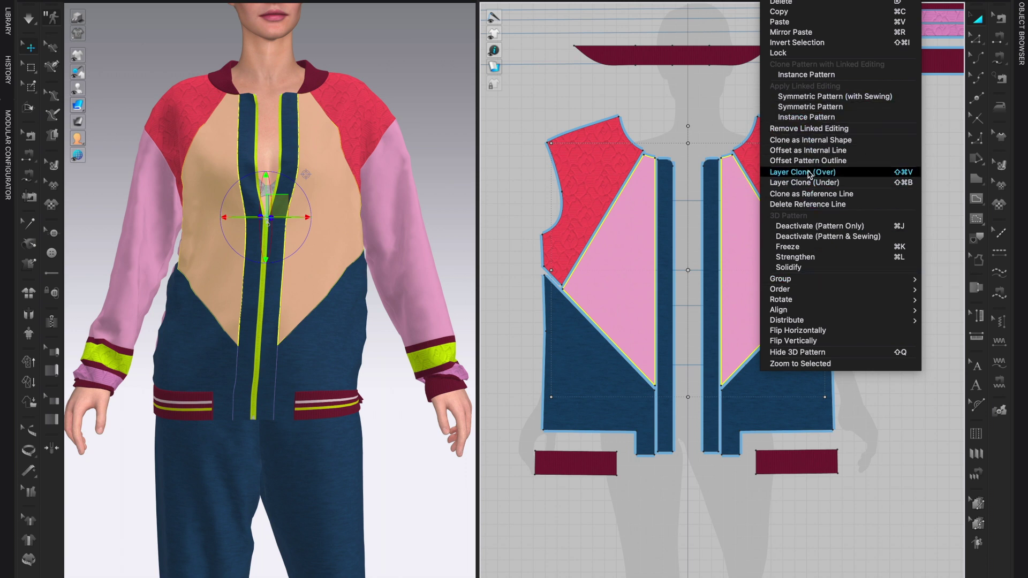
{"action": "left_click", "coordinate": [790, 129]}
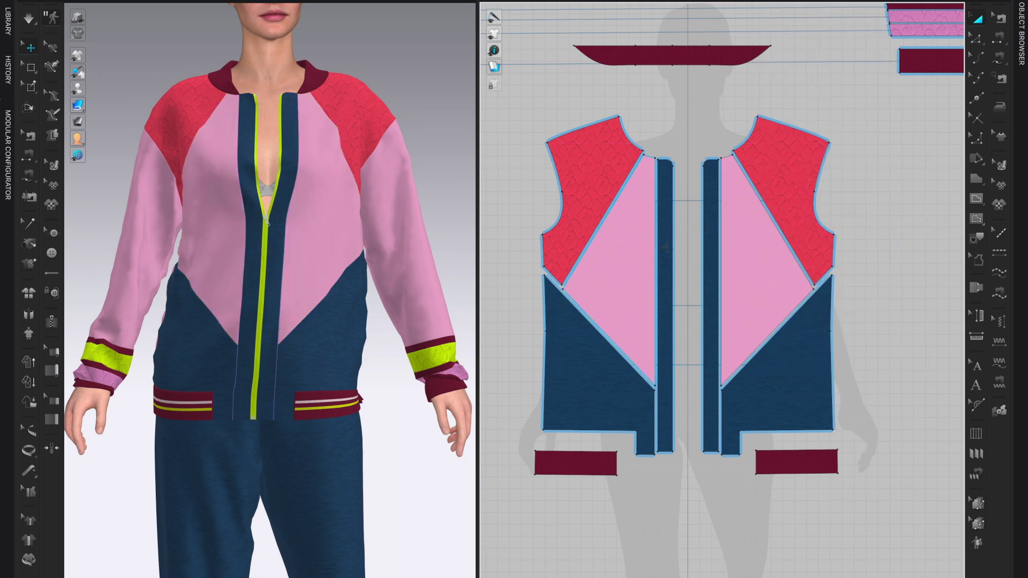
{"action": "scroll", "coordinate": [875, 236], "scroll_direction": "up", "scroll_amount": 3}
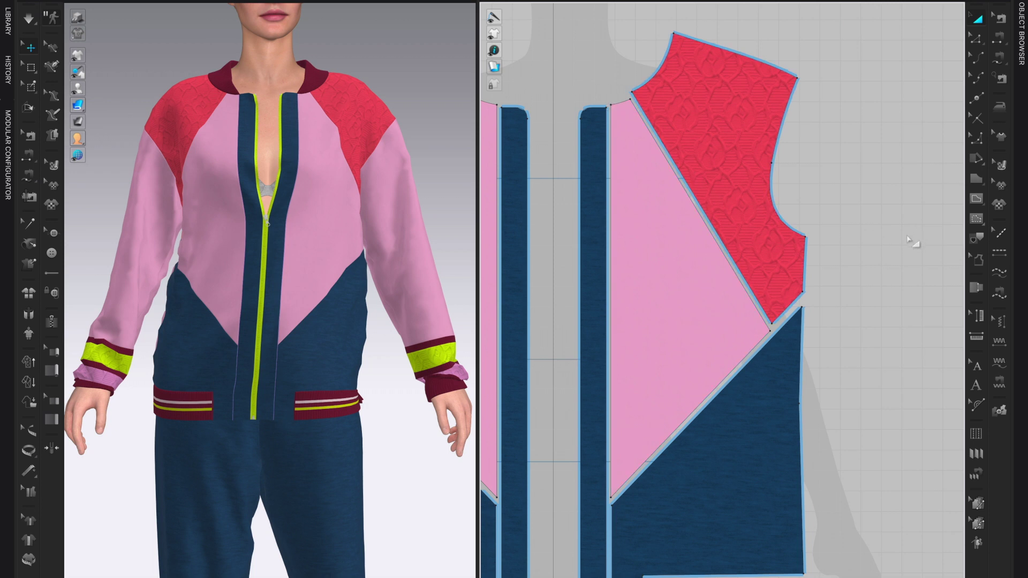
- Draw five internal circles of varied sizes, two overlapping and two nested, on the pink front panel at the wearer's left
{"action": "scroll", "coordinate": [902, 241], "scroll_direction": "down", "scroll_amount": 3}
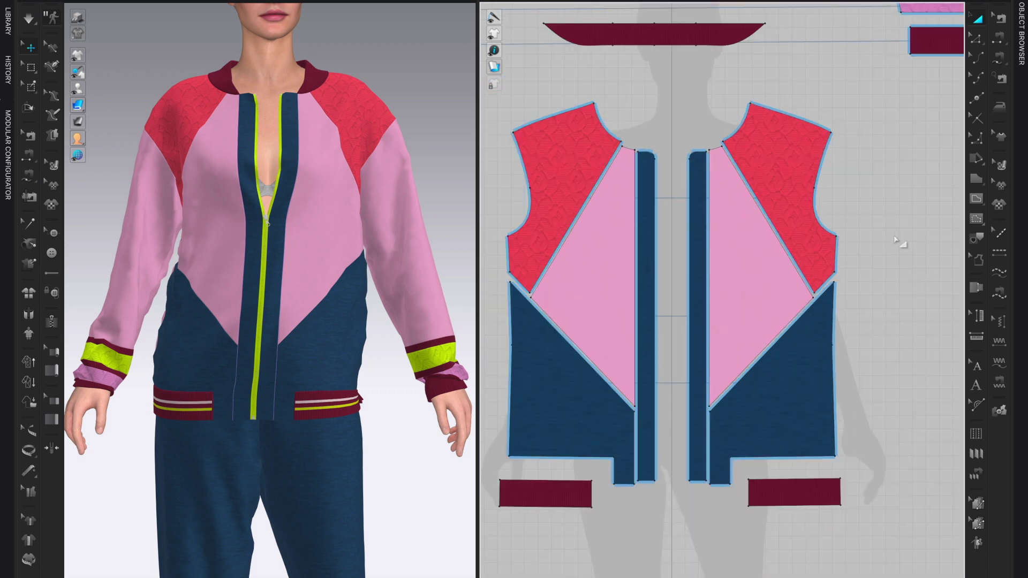
{"action": "right_click_drag", "start_coordinate": [933, 246], "coordinate": [927, 243]}
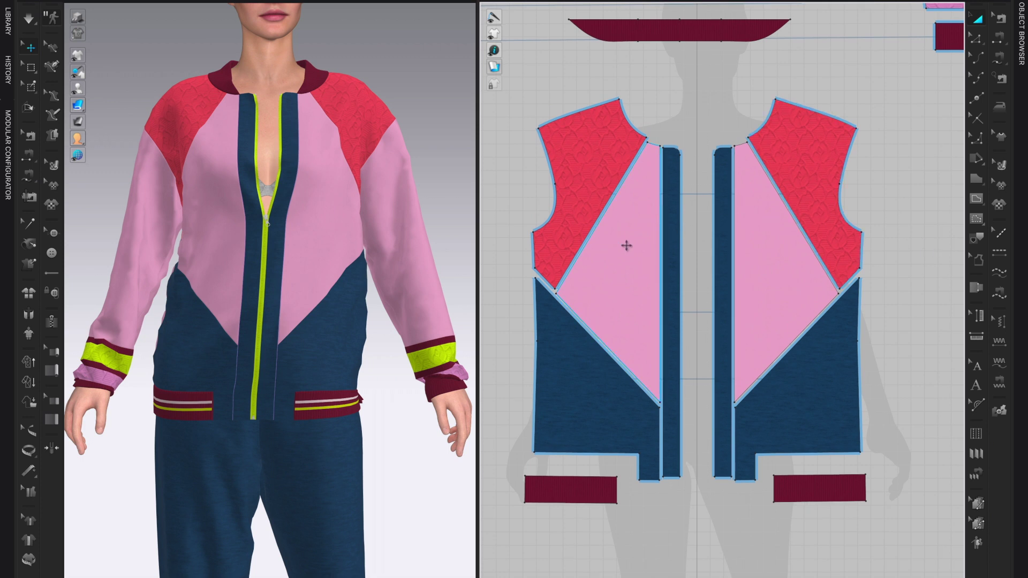
{"action": "left_click", "coordinate": [977, 201]}
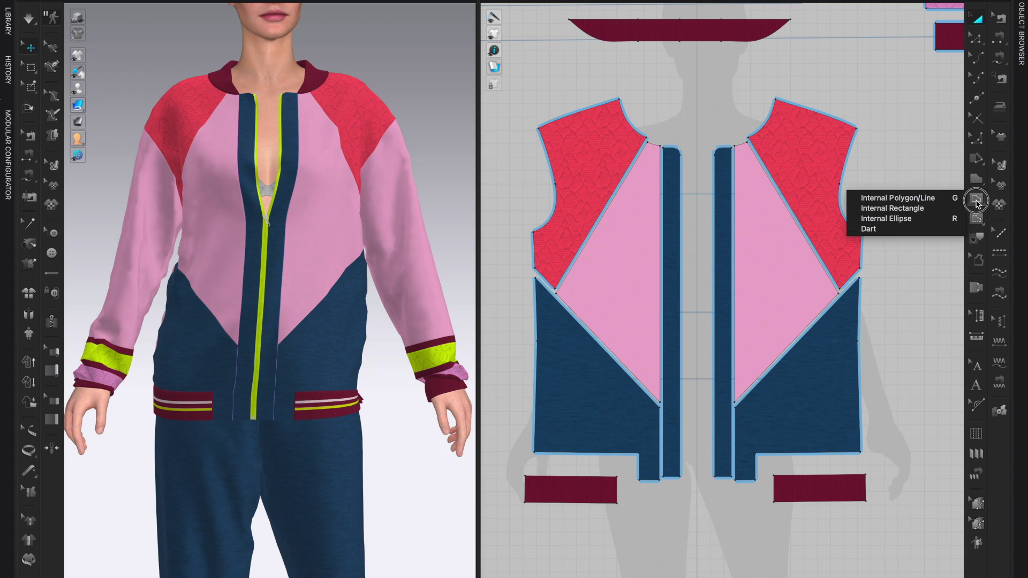
{"action": "left_click", "coordinate": [922, 219]}
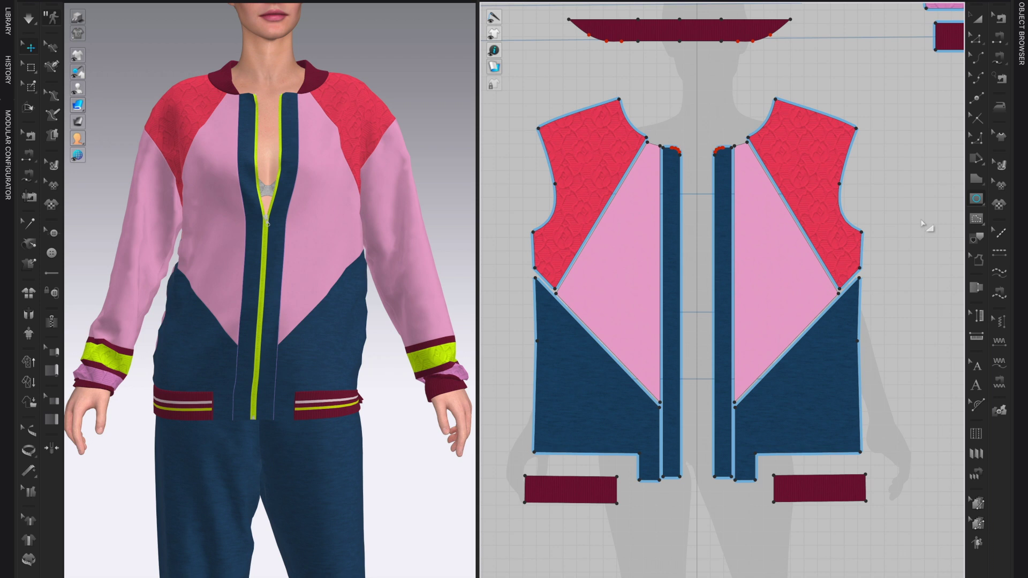
{"action": "scroll", "coordinate": [915, 216], "scroll_direction": "up", "scroll_amount": 2}
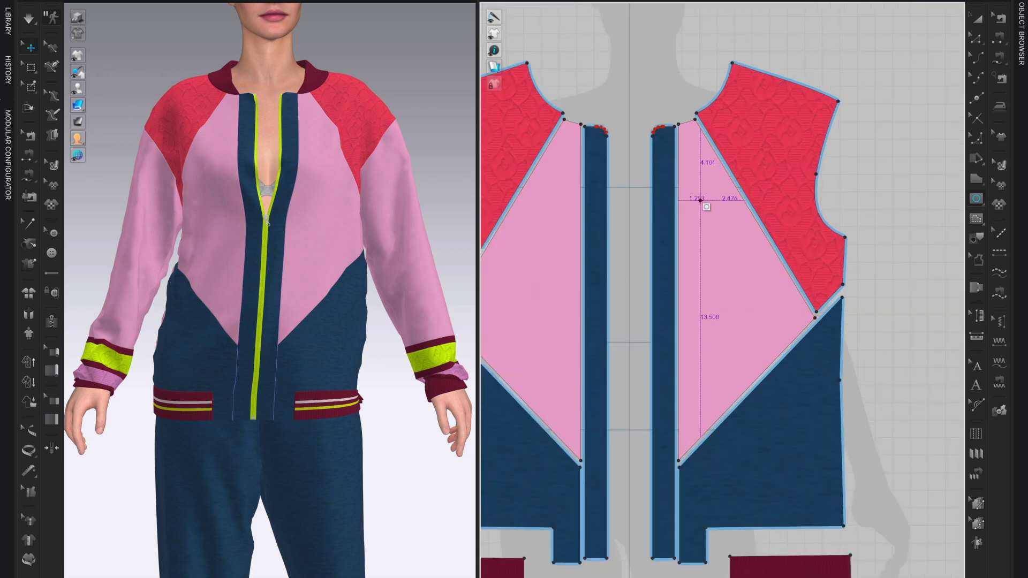
{"action": "left_click_drag", "start_coordinate": [705, 202], "coordinate": [745, 234]}
{"action": "left_click_drag", "start_coordinate": [702, 306], "coordinate": [738, 309]}
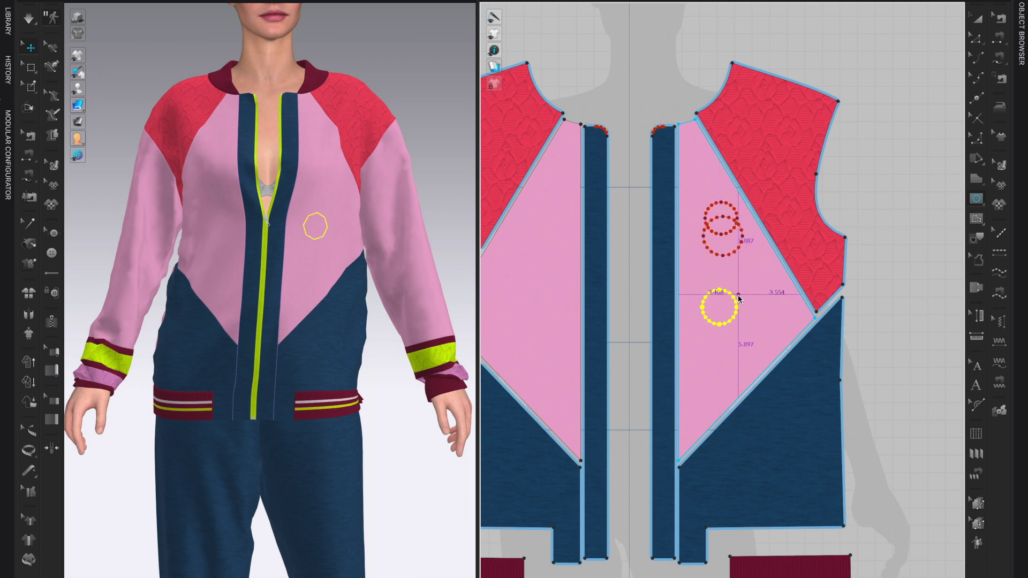
{"action": "left_click_drag", "start_coordinate": [753, 264], "coordinate": [766, 290]}
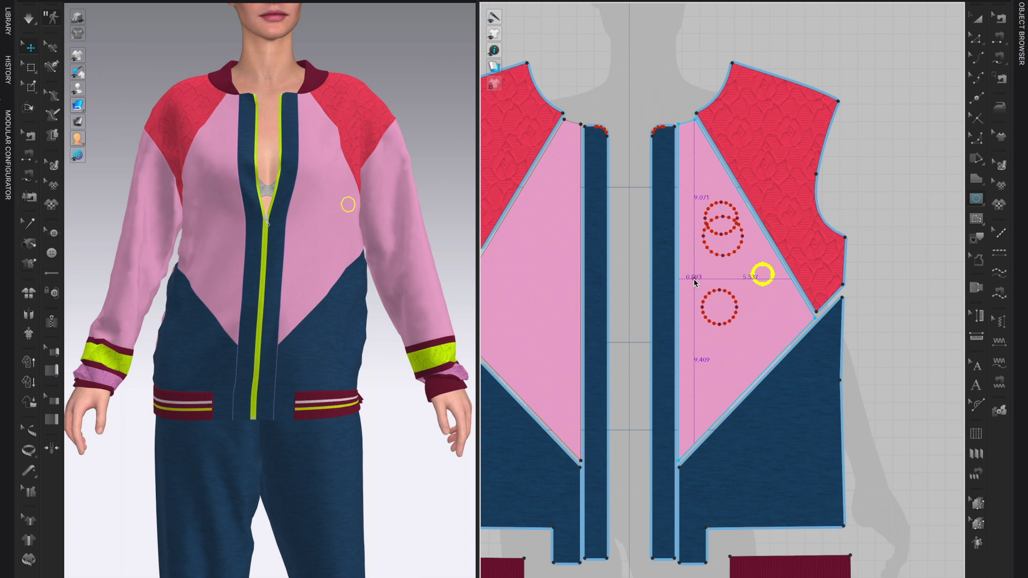
{"action": "left_click_drag", "start_coordinate": [726, 311], "coordinate": [735, 345]}
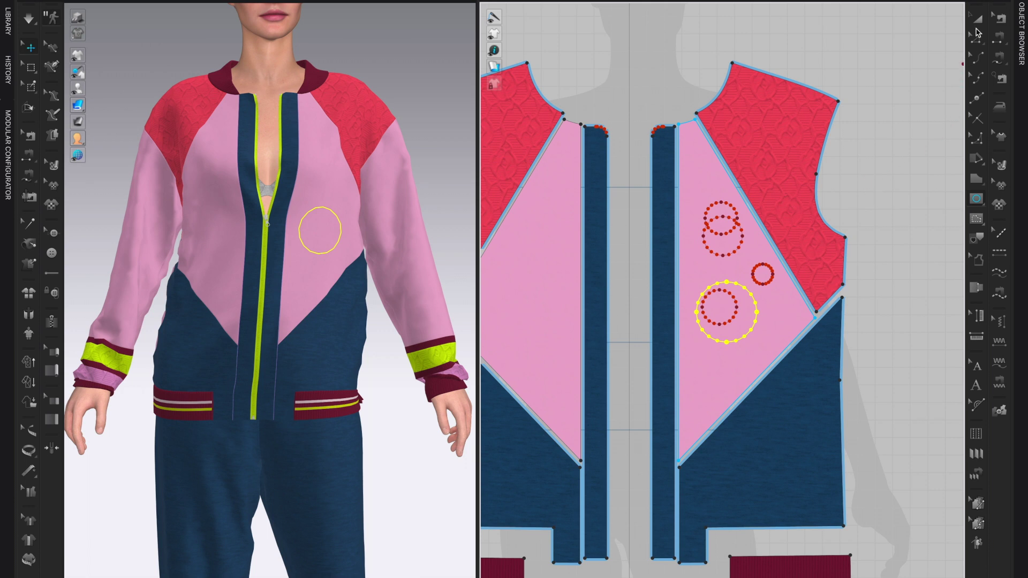
- Create Layer Clones (Under) of both pink front panels and place them below the jacket front patterns
{"action": "left_click", "coordinate": [980, 21]}
{"action": "scroll", "coordinate": [878, 242], "scroll_direction": "down", "scroll_amount": 3}
{"action": "scroll", "coordinate": [873, 184], "scroll_direction": "up", "scroll_amount": 3}
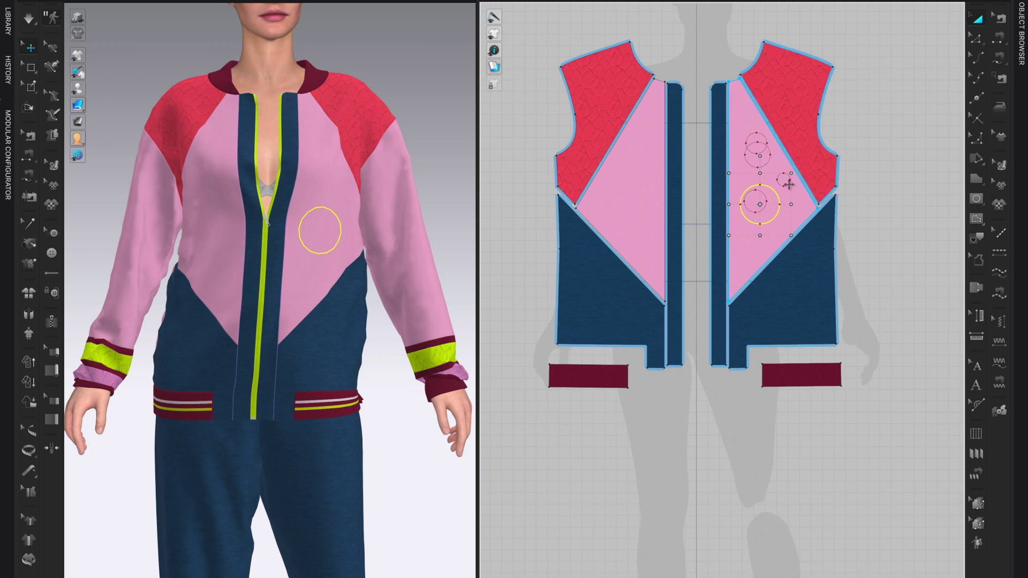
{"action": "left_click", "coordinate": [637, 180]}
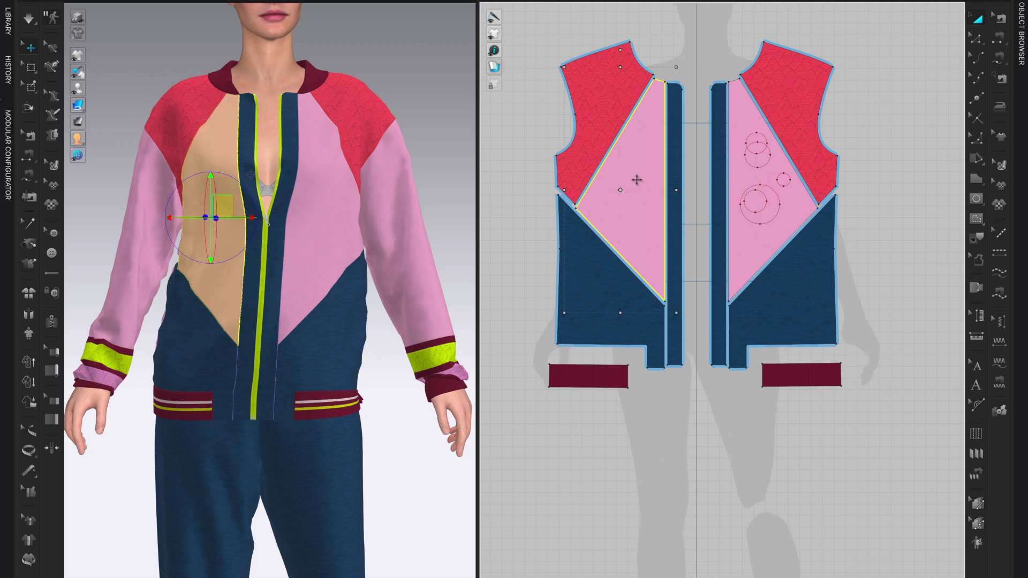
{"action": "left_click", "coordinate": [749, 119], "text": "shift"}
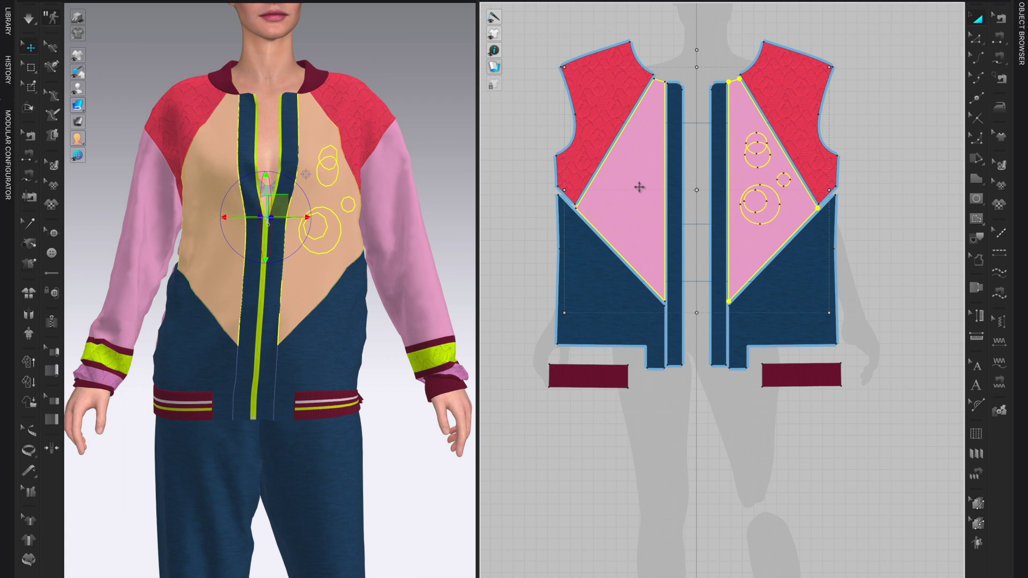
{"action": "right_click", "coordinate": [640, 184]}
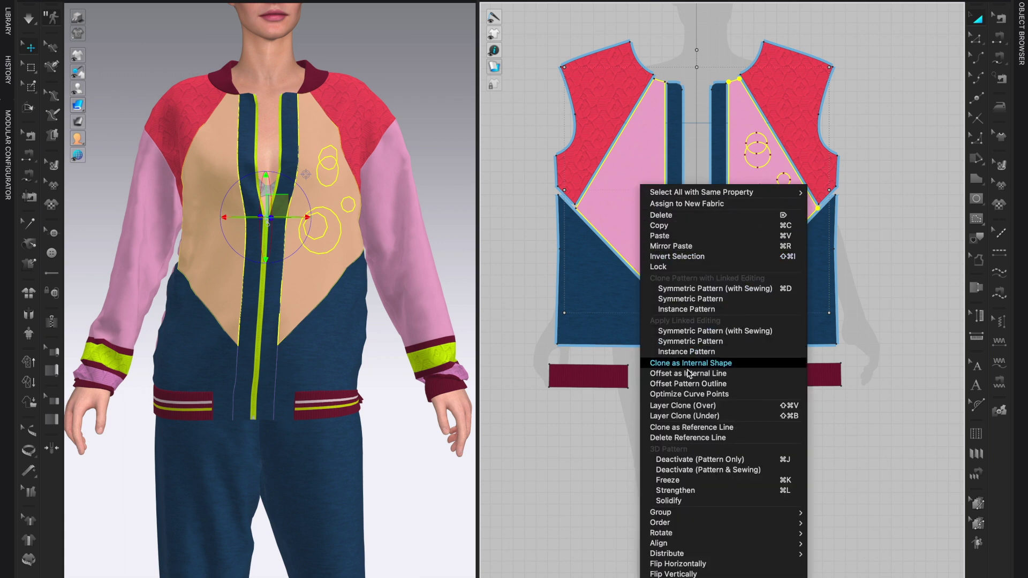
{"action": "left_click", "coordinate": [693, 416]}
{"action": "scroll", "coordinate": [696, 428], "scroll_direction": "down", "scroll_amount": 3}
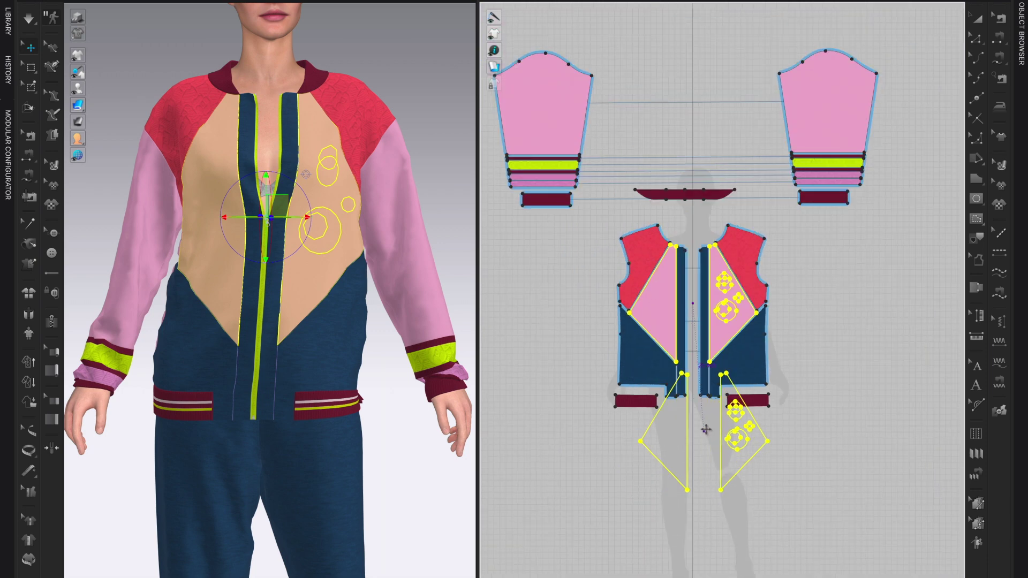
{"action": "scroll", "coordinate": [710, 324], "scroll_direction": "down", "scroll_amount": 3}
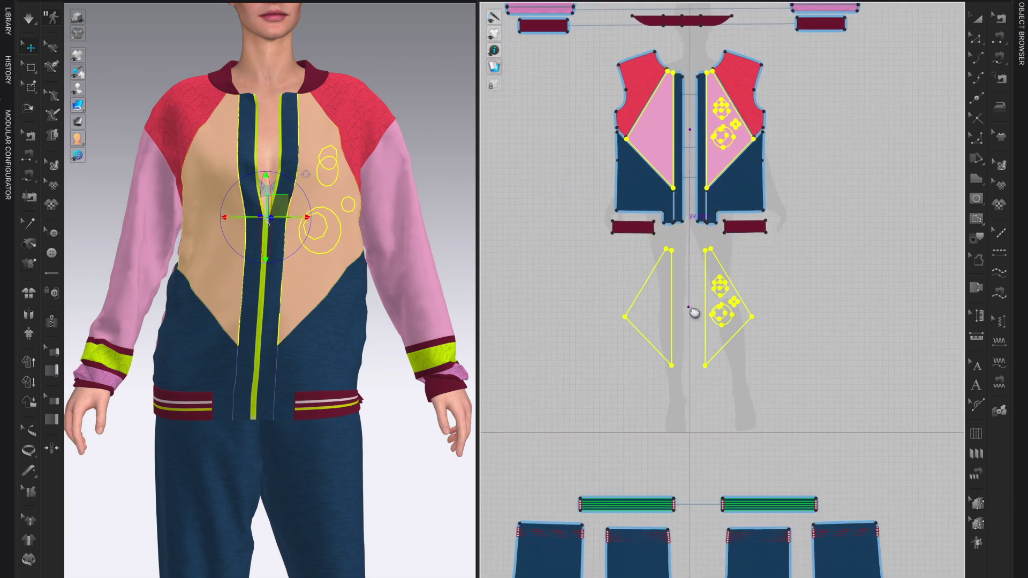
{"action": "left_click", "coordinate": [689, 309]}
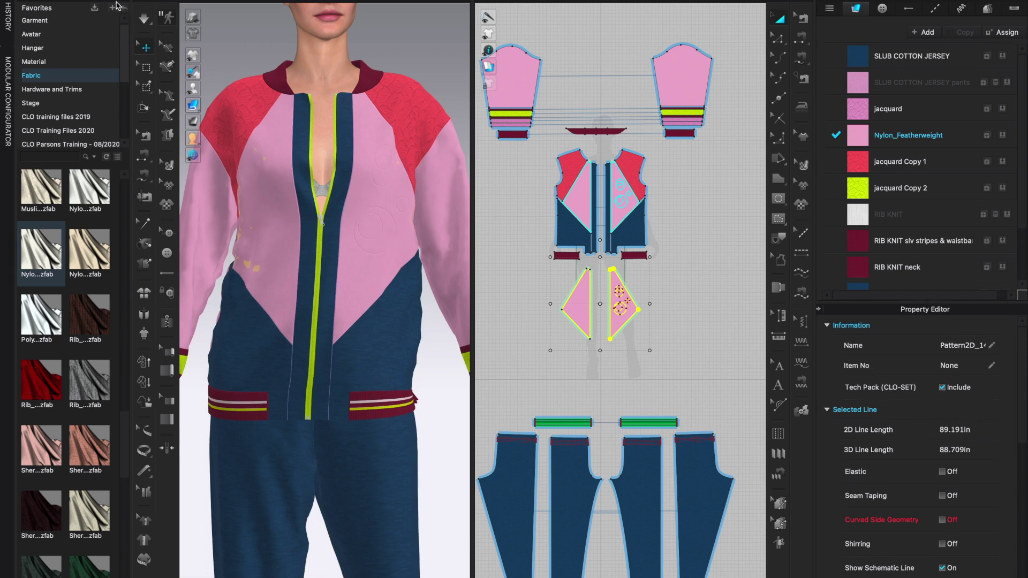
- Set the simulation pressure of the two cloned under-layer front panels to -50
{"action": "left_click", "coordinate": [127, 5]}
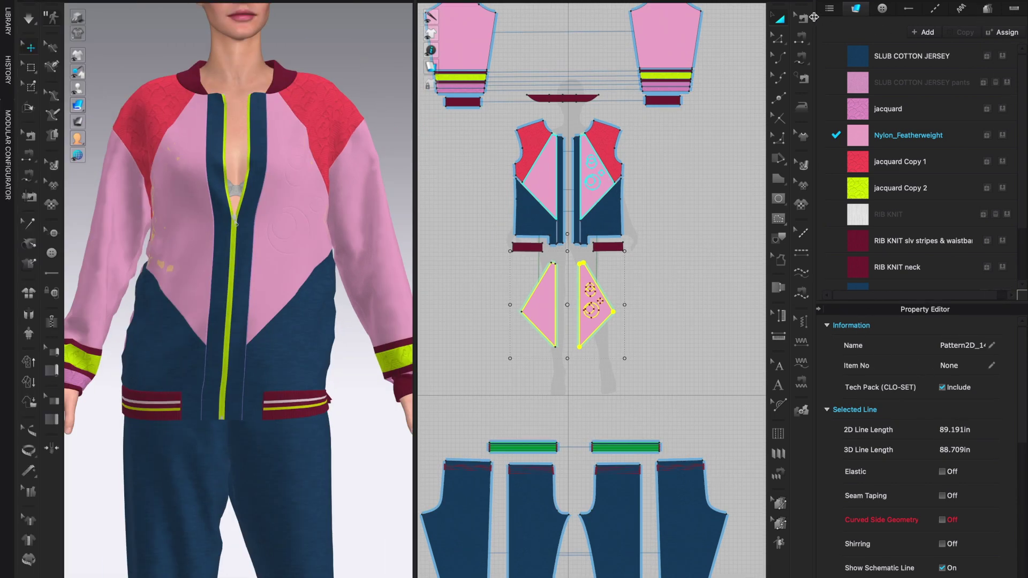
{"action": "left_click", "coordinate": [823, 3]}
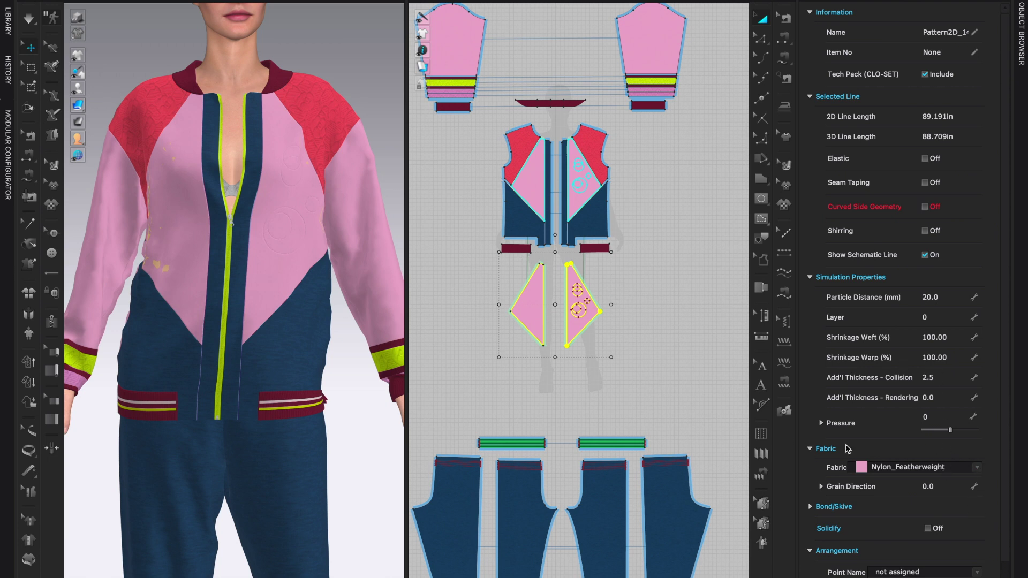
{"action": "left_click", "coordinate": [937, 420]}
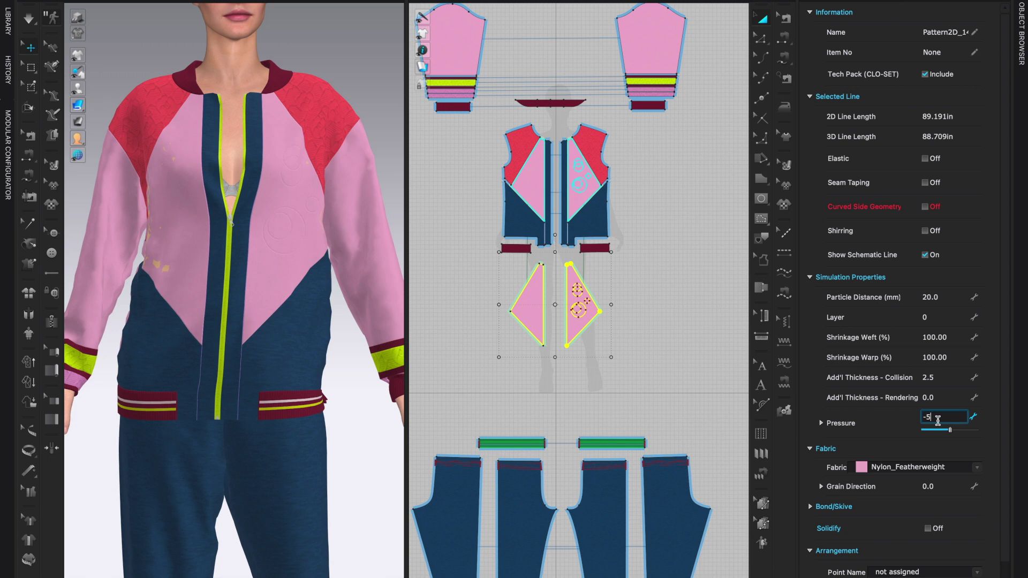
{"action": "key", "text": "Return"}
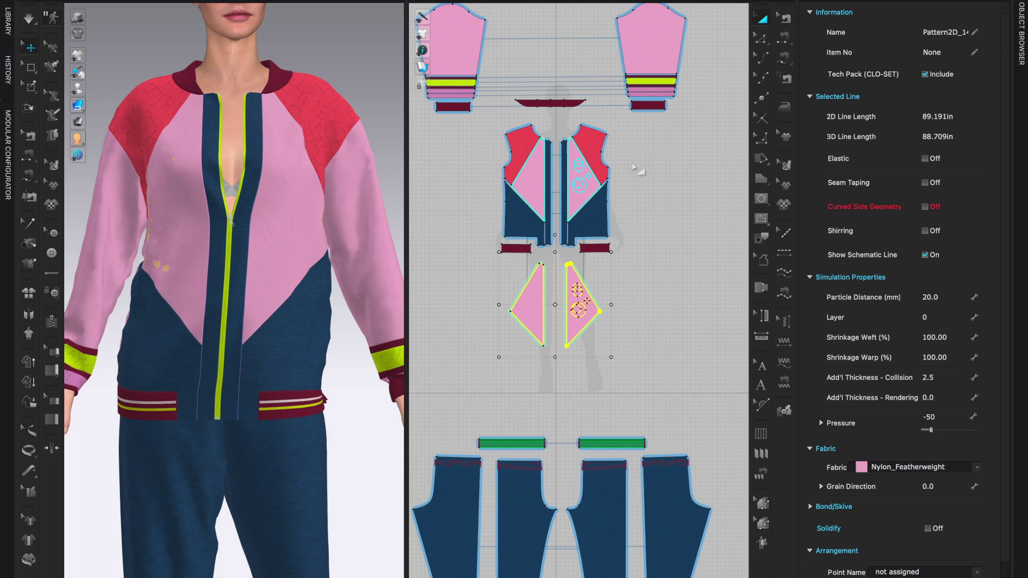
- Set the simulation pressure of the two original pink front panels to 50
{"action": "left_click", "coordinate": [513, 170]}
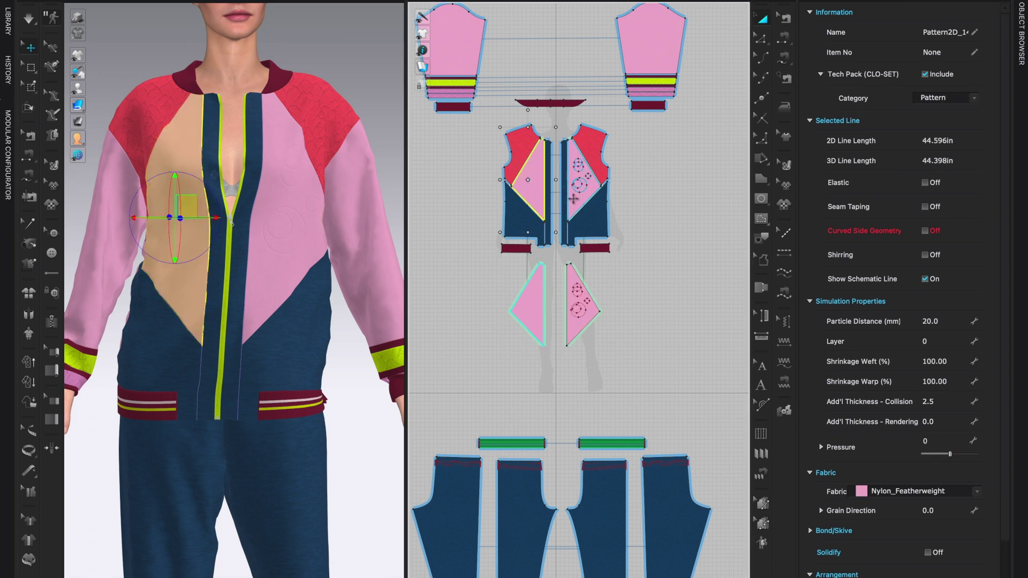
{"action": "left_click", "coordinate": [577, 200], "text": "shift"}
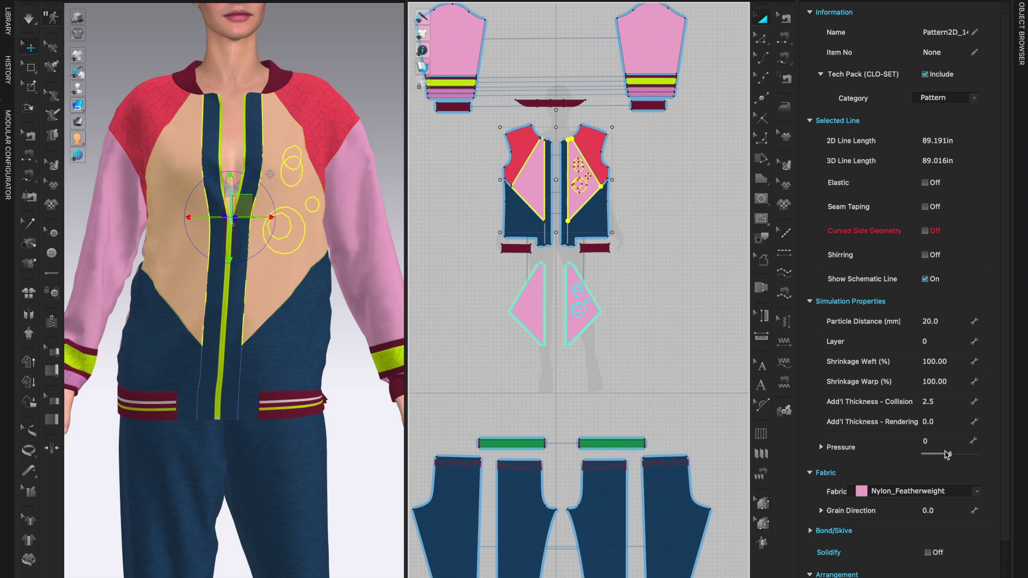
{"action": "left_click", "coordinate": [941, 443]}
{"action": "key", "text": "Return"}
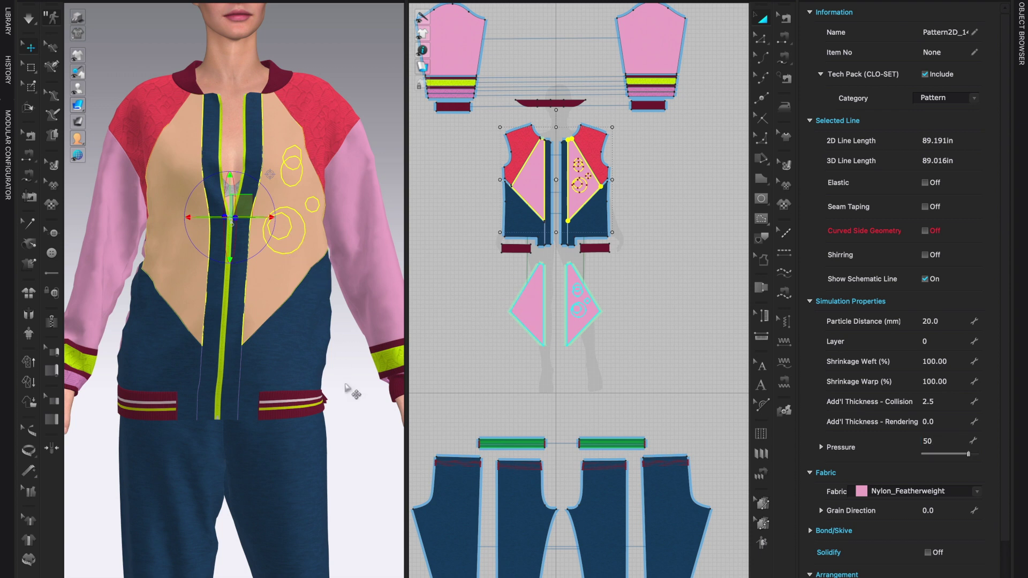
- Simulate the jacket in 3D and inspect the inflated front panels from the front and both sides
{"action": "left_click", "coordinate": [342, 384]}
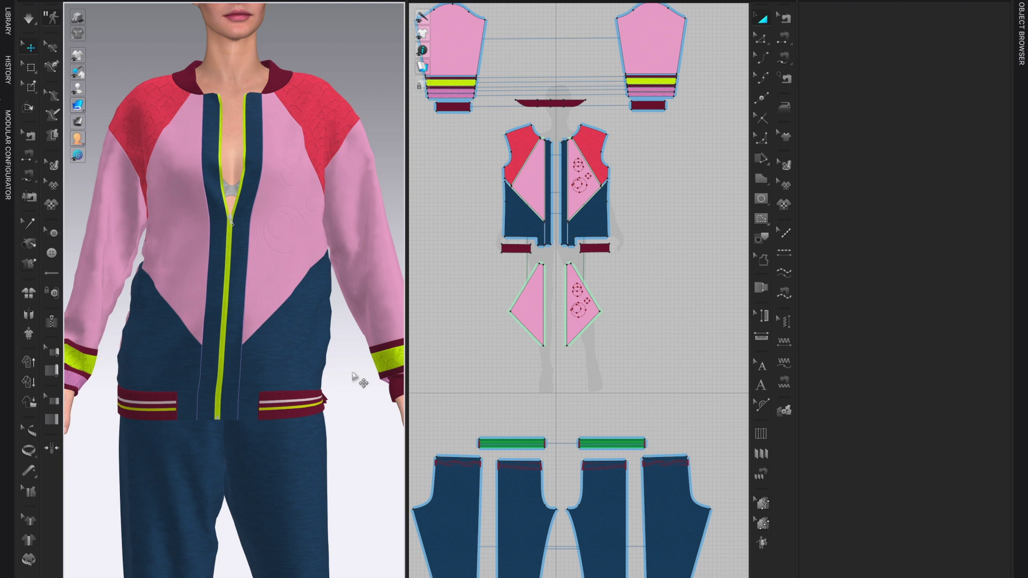
{"action": "left_click", "coordinate": [29, 20]}
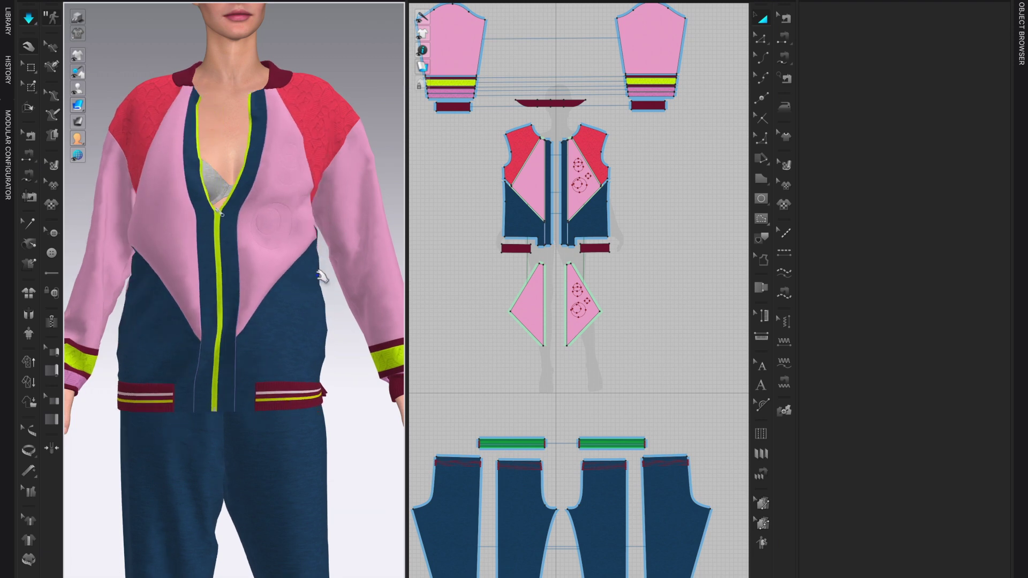
{"action": "scroll", "coordinate": [323, 277], "scroll_direction": "up", "scroll_amount": 5}
{"action": "mouse_move", "coordinate": [358, 273]}
{"action": "right_mouse_down"}
{"action": "mouse_move", "coordinate": [385, 274]}
{"action": "mouse_move", "coordinate": [345, 282]}
{"action": "right_mouse_up"}
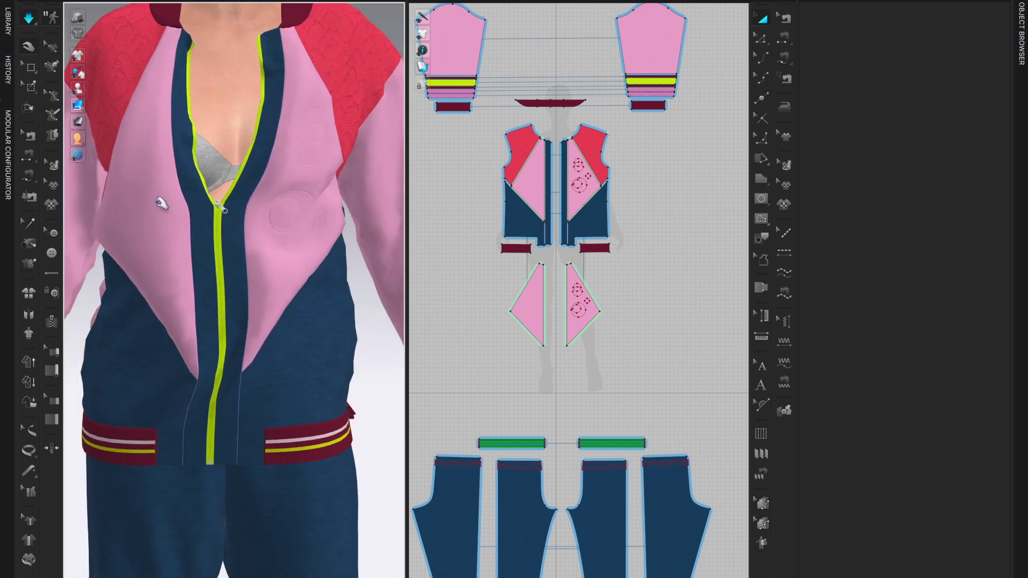
{"action": "right_click_drag", "start_coordinate": [356, 367], "coordinate": [407, 368]}
{"action": "right_click_drag", "start_coordinate": [353, 314], "coordinate": [328, 317]}
{"action": "scroll", "coordinate": [327, 320], "scroll_direction": "down", "scroll_amount": 3}
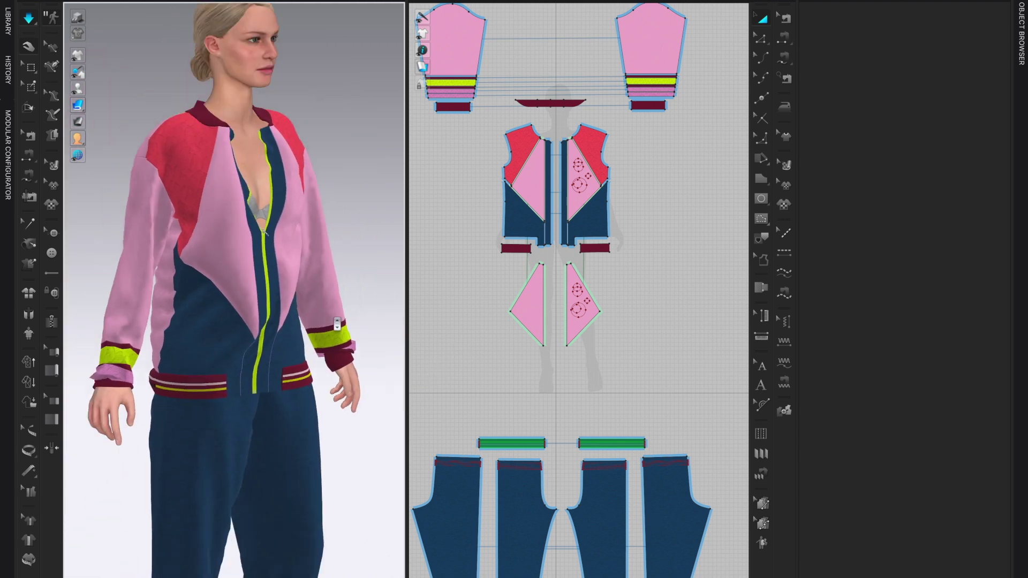
{"action": "key", "text": "2"}
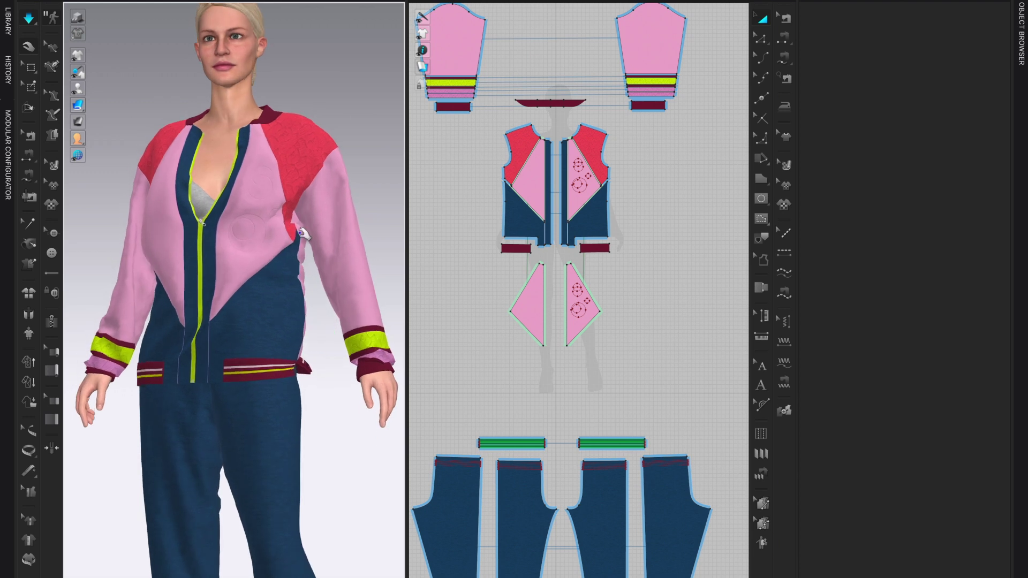
{"action": "mouse_move", "coordinate": [358, 338]}
{"action": "right_mouse_down"}
{"action": "mouse_move", "coordinate": [367, 333]}
{"action": "mouse_move", "coordinate": [353, 319]}
{"action": "right_mouse_up"}
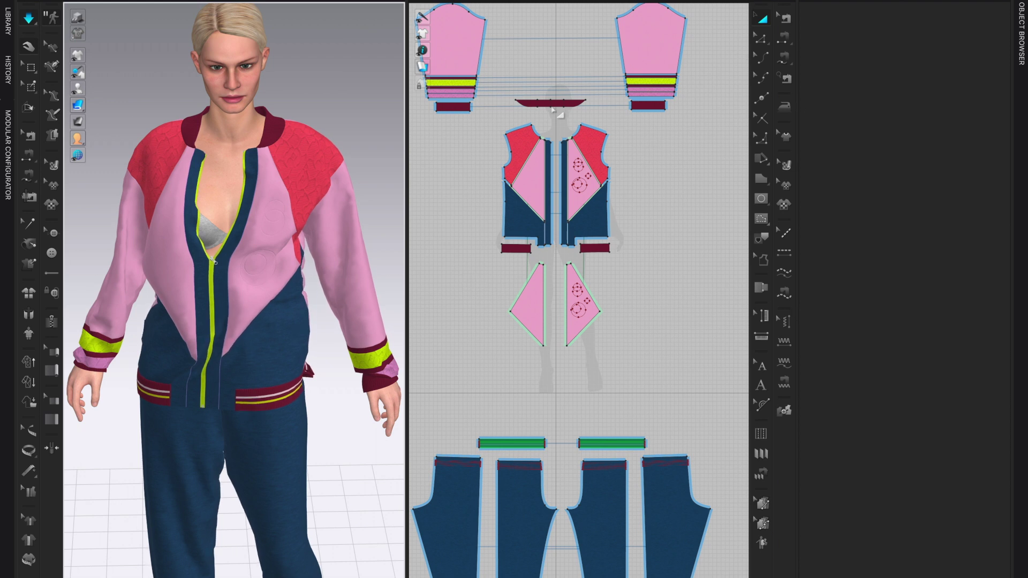
- Reduce the simulation pressure of the two original pink front panels to 20
{"action": "key", "text": "a"}
{"action": "left_click", "coordinate": [538, 182]}
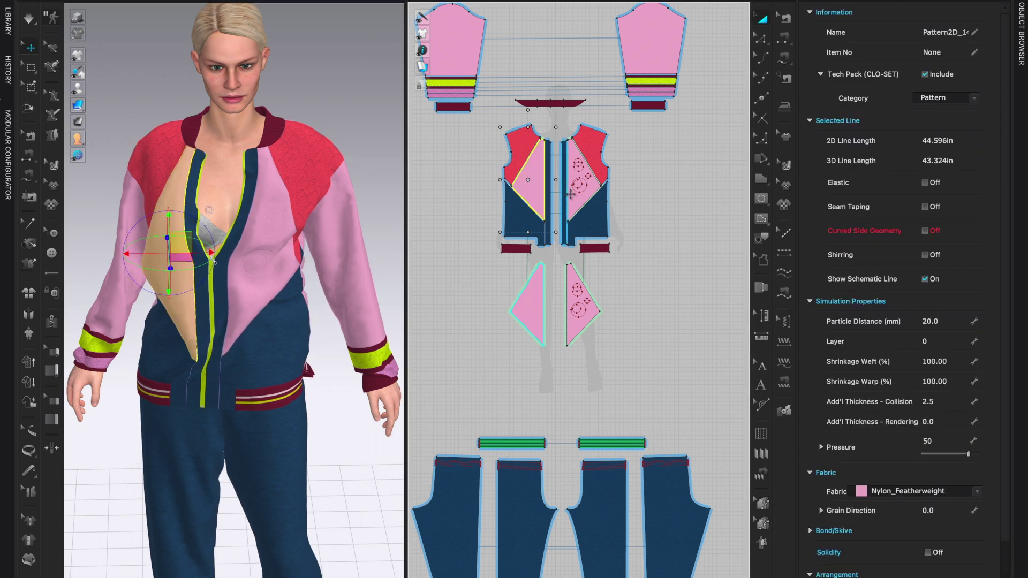
{"action": "left_click", "coordinate": [581, 201], "text": "shift"}
{"action": "left_click", "coordinate": [938, 443]}
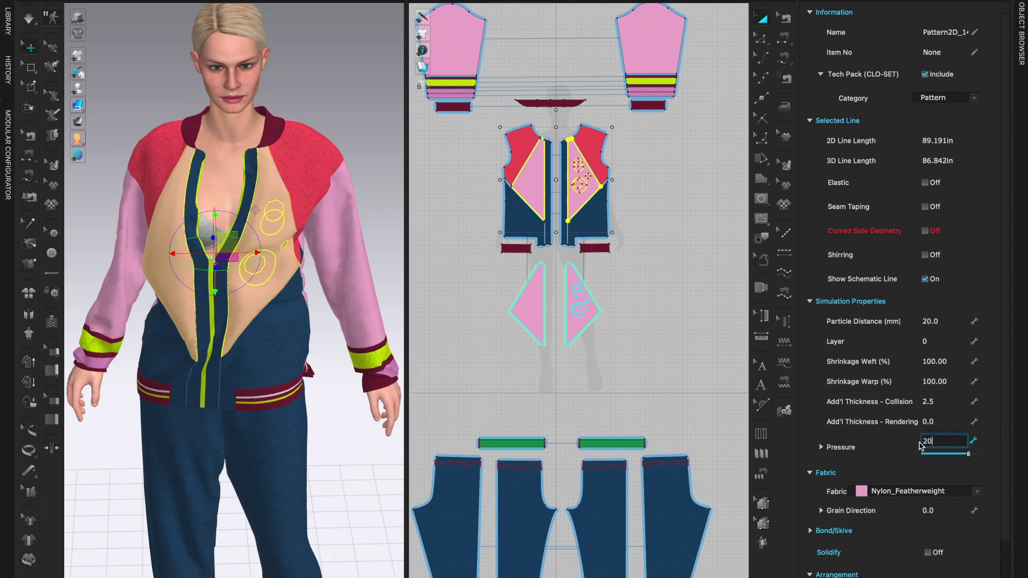
{"action": "type", "text": "20"}
{"action": "key", "text": "Return"}
- Change the simulation pressure of the two cloned under-layer front panels to -20
{"action": "left_click_drag", "start_coordinate": [489, 263], "coordinate": [636, 386]}
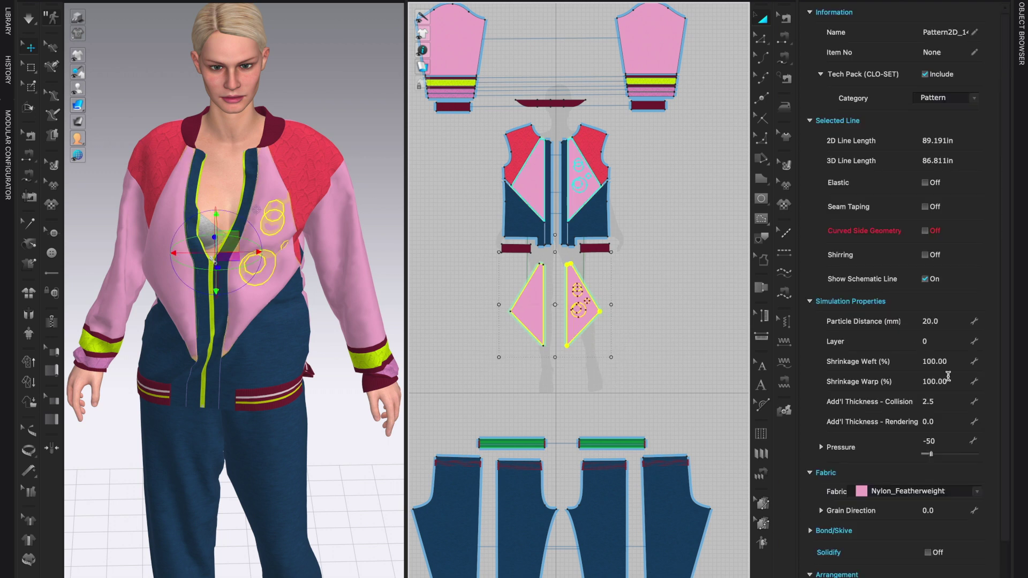
{"action": "left_click", "coordinate": [920, 443]}
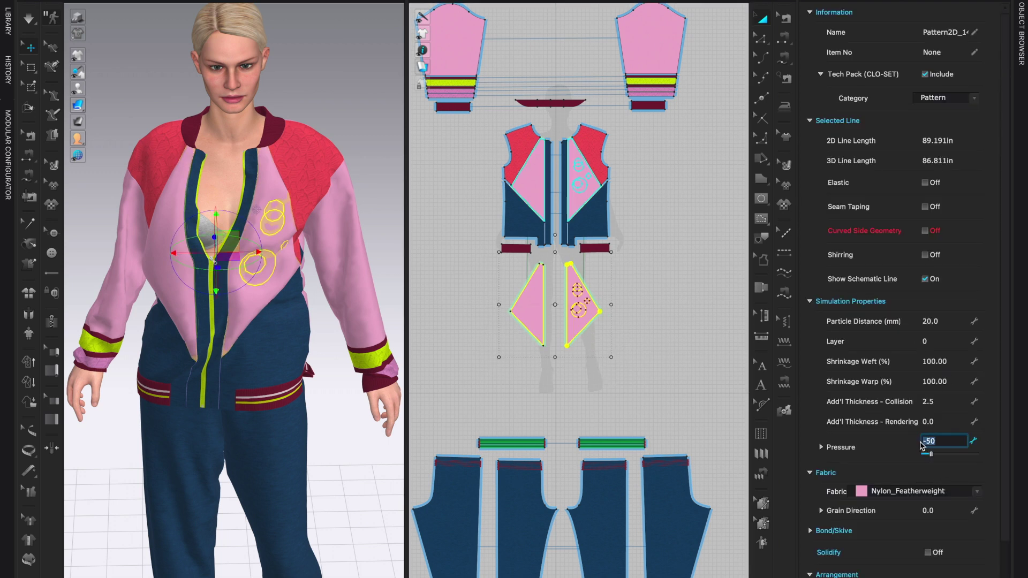
{"action": "type", "text": "-20"}
{"action": "key", "text": "Return"}
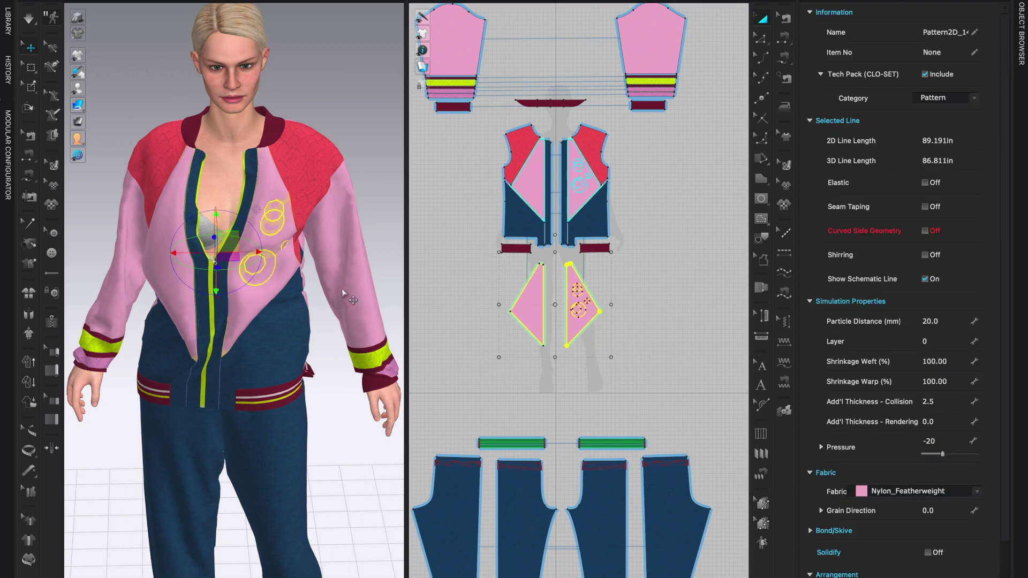
- Simulate the jacket in 3D with the reduced panel pressures and view the front from slightly above
{"action": "key", "text": "space"}
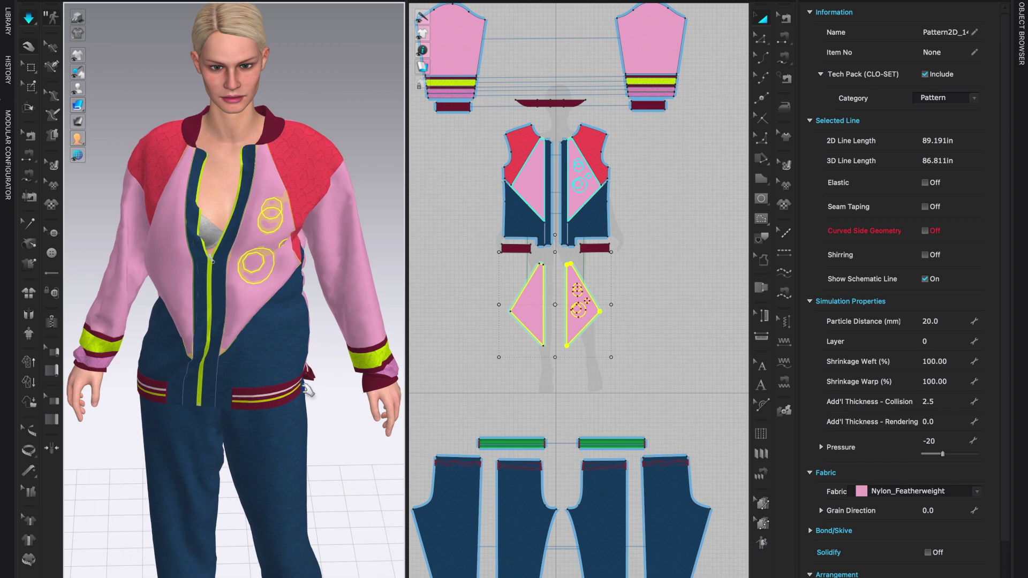
{"action": "key", "text": "space"}
{"action": "right_click_drag", "start_coordinate": [342, 409], "coordinate": [338, 357]}
{"action": "key", "text": "space"}
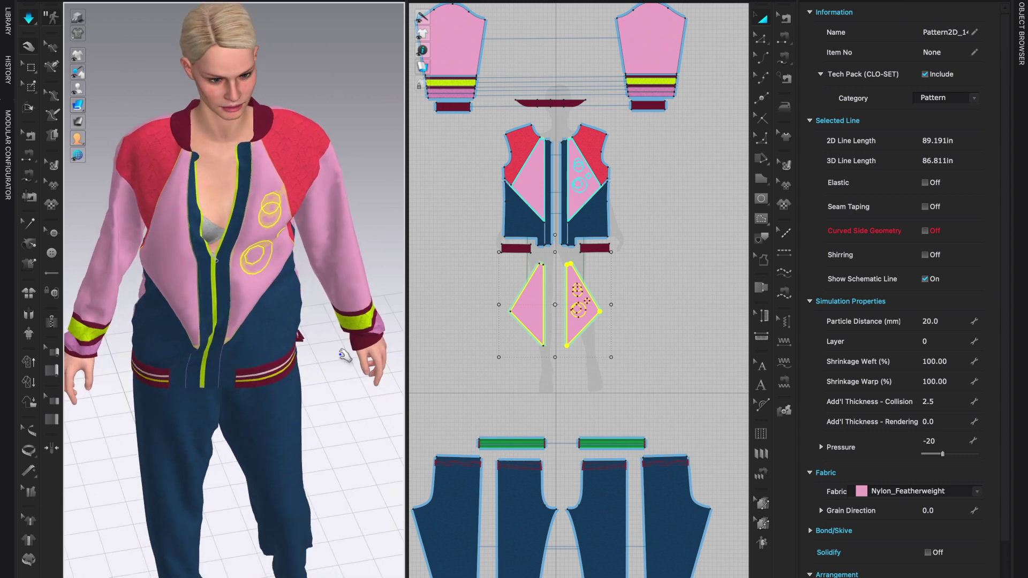
- Deselect the cloned front panels and inspect the simulated front of the jacket from a lower angle
{"action": "left_click", "coordinate": [353, 356]}
{"action": "right_click_drag", "start_coordinate": [335, 377], "coordinate": [358, 282]}
{"action": "scroll", "coordinate": [630, 251], "scroll_direction": "up", "scroll_amount": 4}
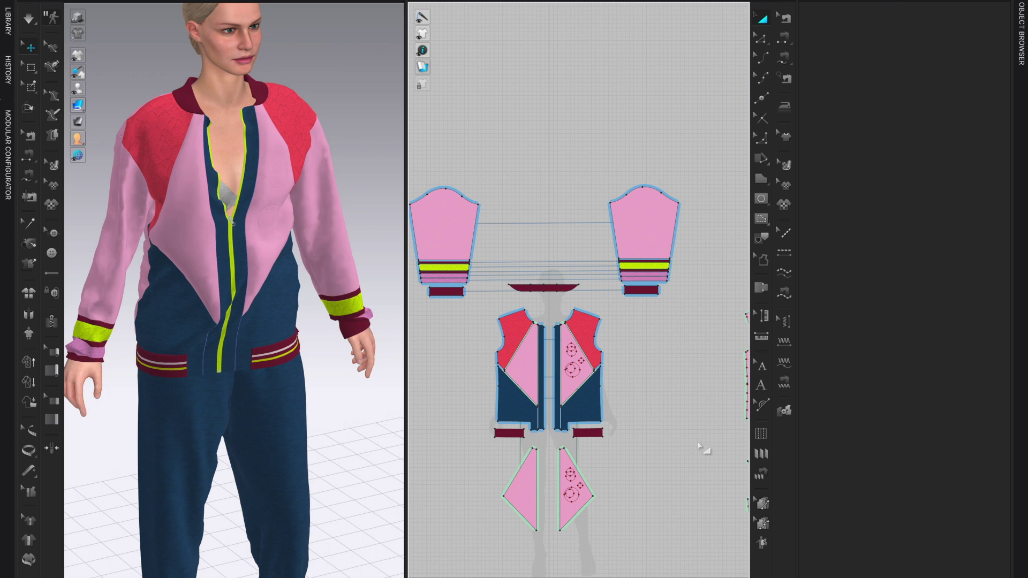
- Draw a winding curved internal line across the right-hand pink sleeve pattern, from its upper left edge to its lower right edge
{"action": "left_click", "coordinate": [648, 246]}
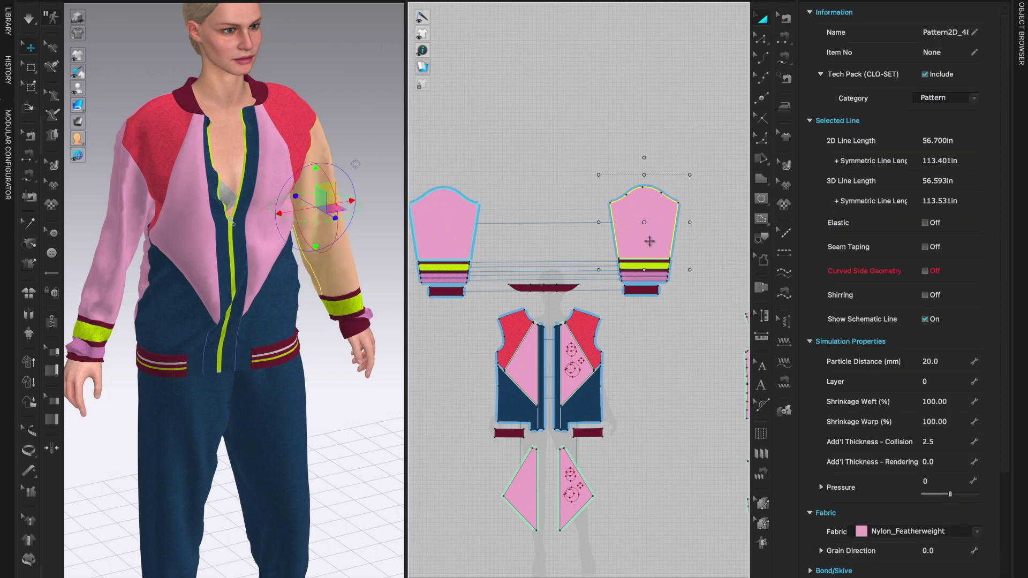
{"action": "left_click", "coordinate": [803, 6]}
{"action": "scroll", "coordinate": [842, 190], "scroll_direction": "up", "scroll_amount": 2}
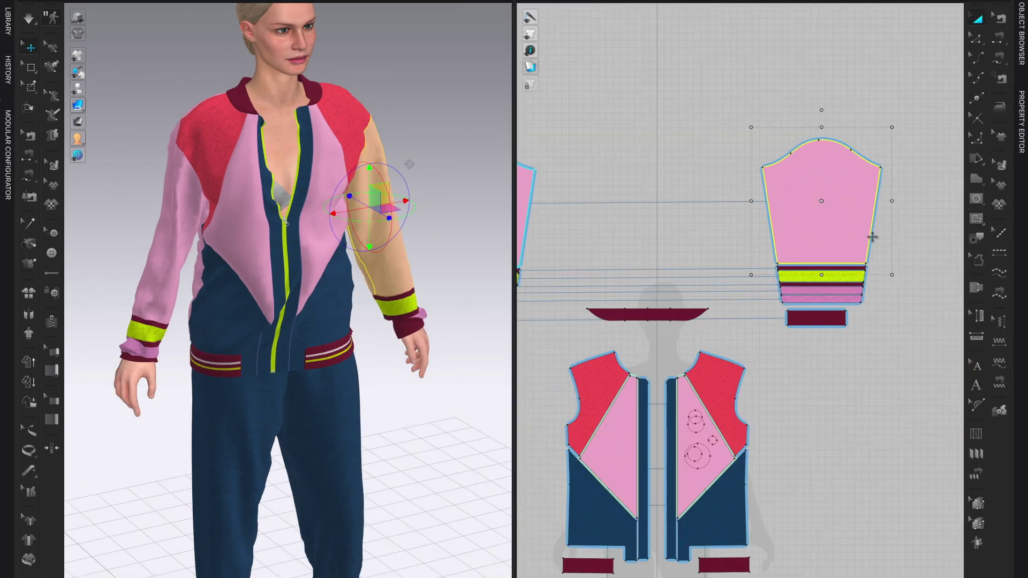
{"action": "middle_click_drag", "start_coordinate": [872, 237], "coordinate": [808, 216]}
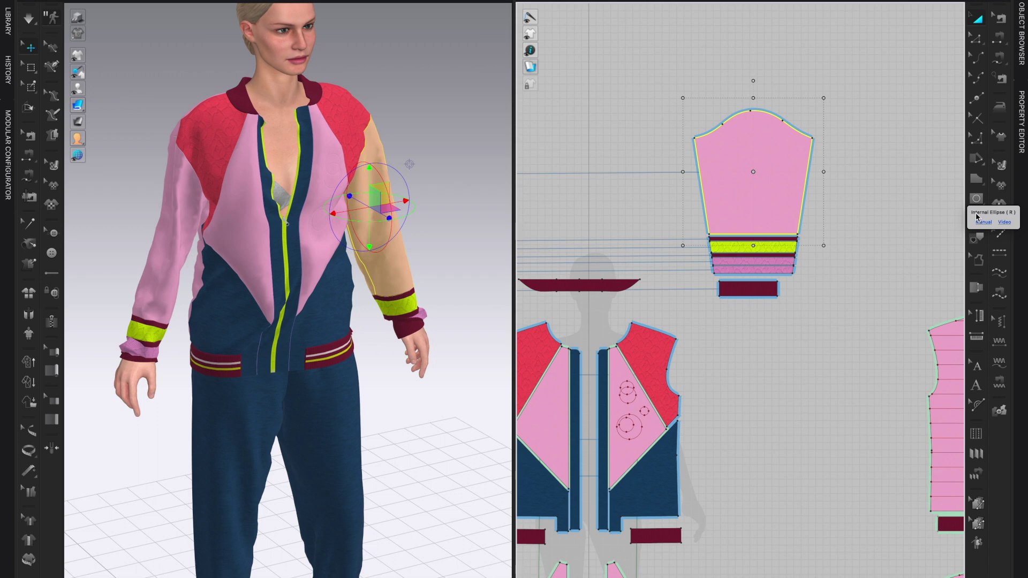
{"action": "left_click", "coordinate": [976, 203]}
{"action": "left_click", "coordinate": [901, 201]}
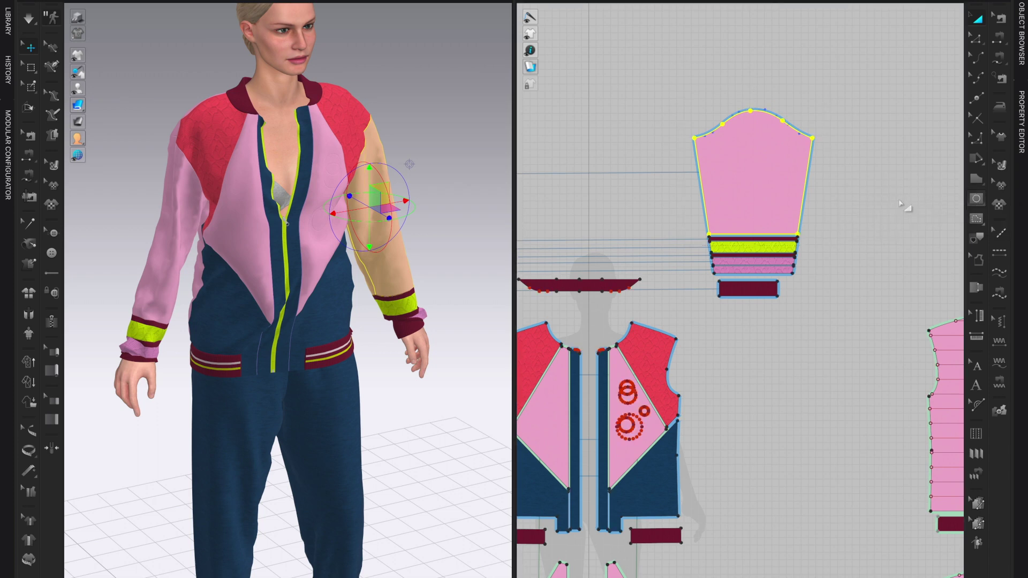
{"action": "scroll", "coordinate": [886, 231], "scroll_direction": "up", "scroll_amount": 3}
{"action": "middle_click_drag", "start_coordinate": [853, 191], "coordinate": [931, 352]}
{"action": "left_click", "coordinate": [636, 265]}
{"action": "left_click_drag", "start_coordinate": [676, 265], "coordinate": [752, 223]}
{"action": "left_click_drag", "start_coordinate": [752, 287], "coordinate": [723, 297]}
{"action": "left_click_drag", "start_coordinate": [681, 339], "coordinate": [711, 369]}
{"action": "left_click_drag", "start_coordinate": [747, 334], "coordinate": [797, 330]}
{"action": "left_click_drag", "start_coordinate": [797, 263], "coordinate": [823, 248]}
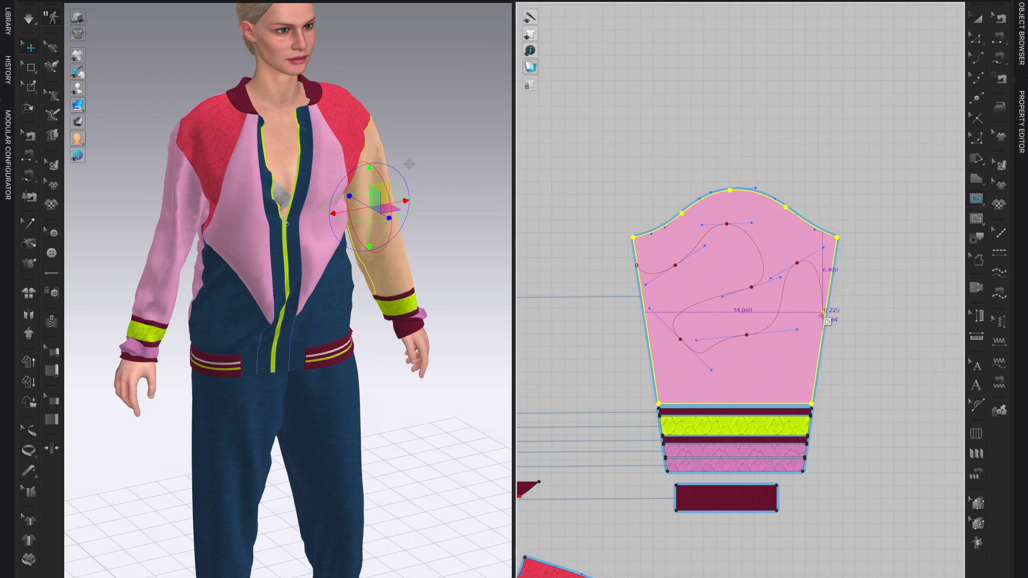
{"action": "left_click_drag", "start_coordinate": [803, 384], "coordinate": [808, 385]}
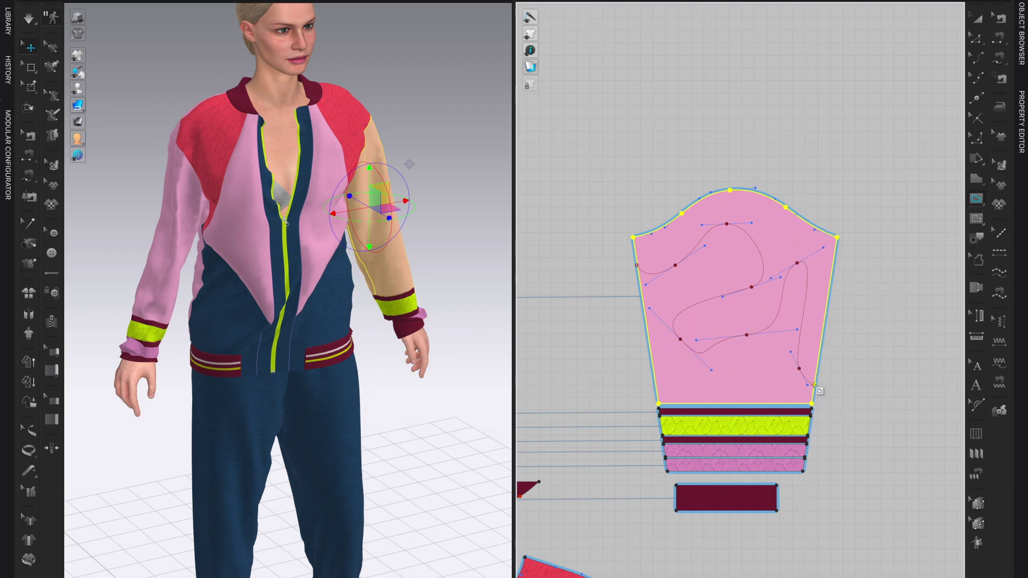
{"action": "left_click", "coordinate": [814, 384]}
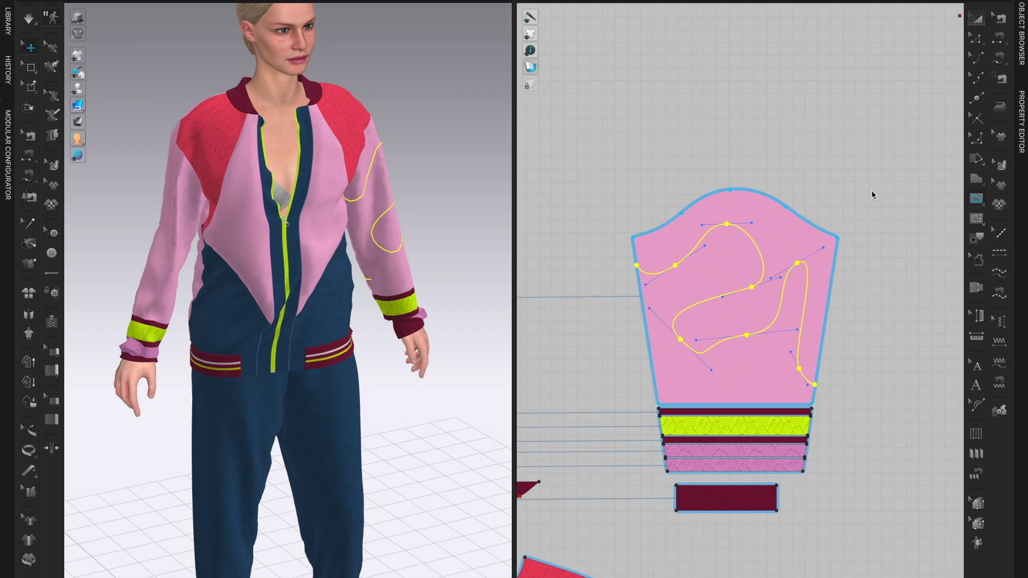
{"action": "key", "text": "a"}
{"action": "scroll", "coordinate": [873, 196], "scroll_direction": "down", "scroll_amount": 3}
{"action": "scroll", "coordinate": [893, 199], "scroll_direction": "down", "scroll_amount": 5}
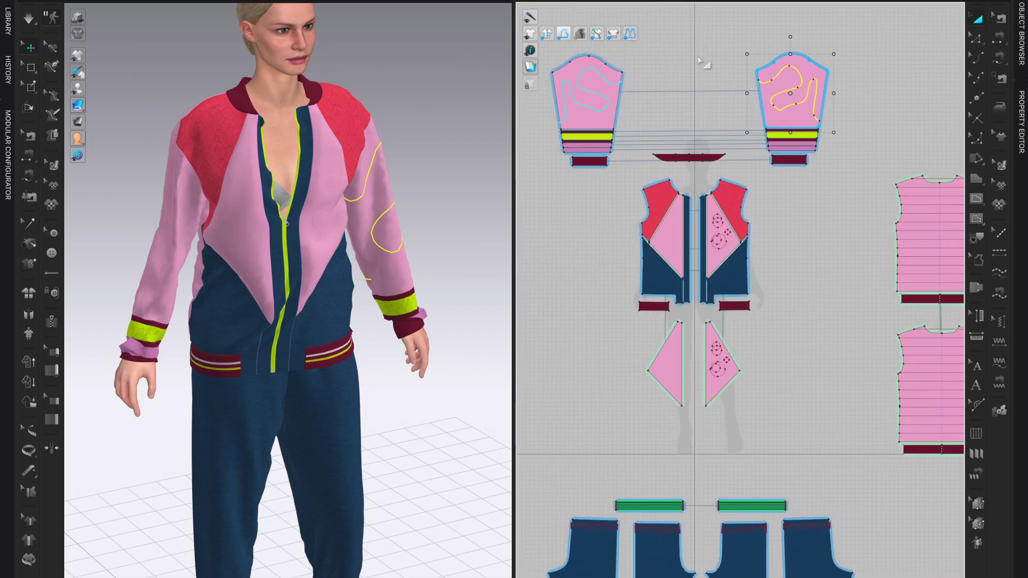
{"action": "scroll", "coordinate": [842, 142], "scroll_direction": "down", "scroll_amount": 2}
{"action": "left_click_drag", "start_coordinate": [616, 40], "coordinate": [873, 164]}
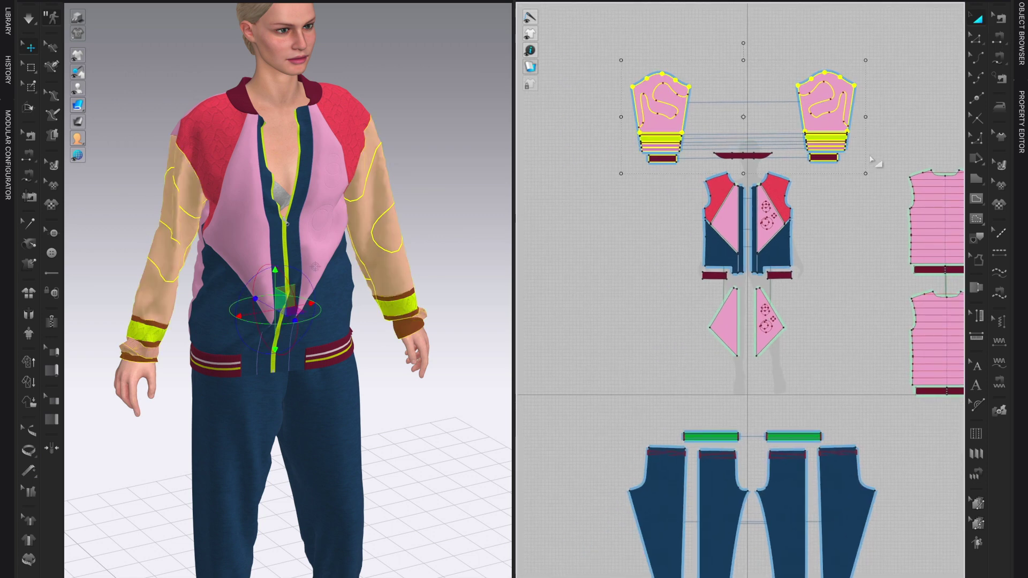
{"action": "scroll", "coordinate": [884, 149], "scroll_direction": "up", "scroll_amount": 3}
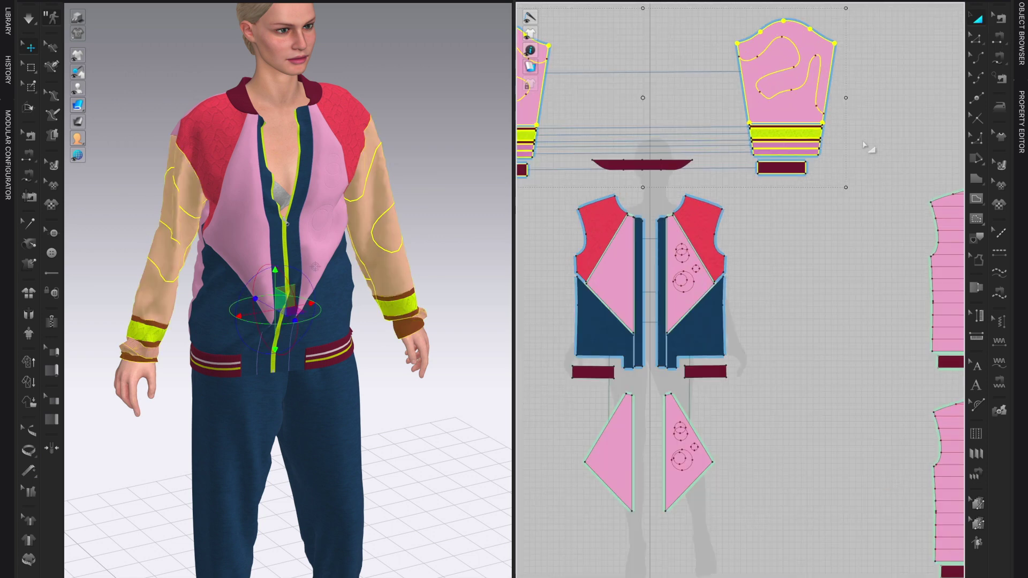
{"action": "left_click", "coordinate": [873, 143]}
{"action": "scroll", "coordinate": [877, 132], "scroll_direction": "down", "scroll_amount": 2}
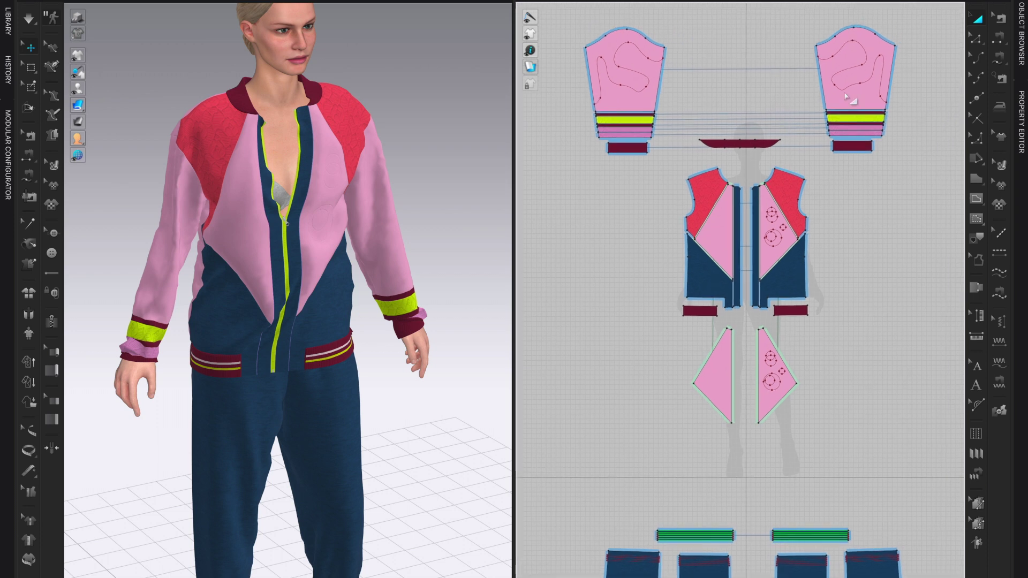
- Create under-layer clones of both pink sleeves with their stripe bands, without the cuffs, and place them below the originals
{"action": "left_click_drag", "start_coordinate": [557, 14], "coordinate": [683, 142]}
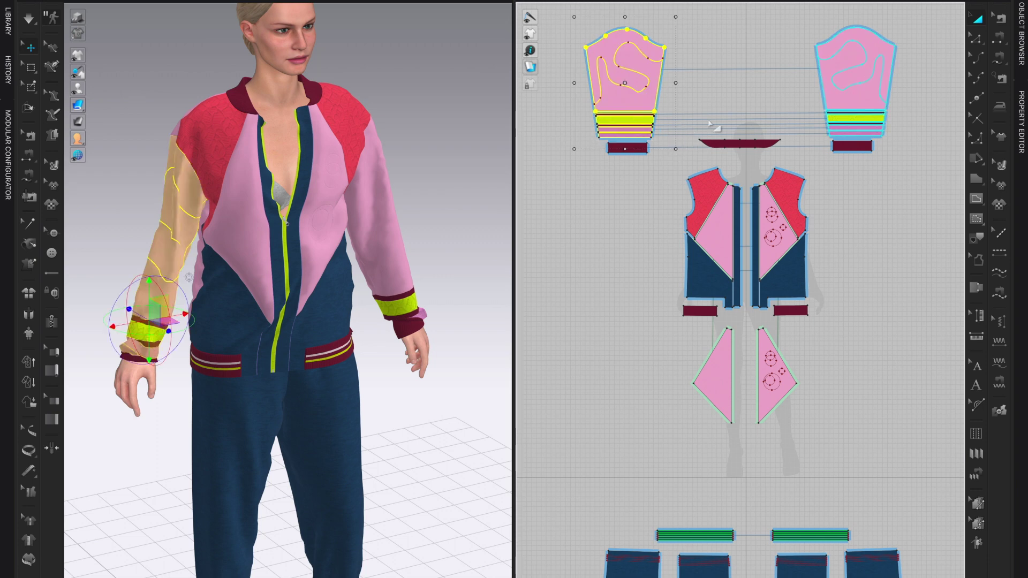
{"action": "left_click_drag", "start_coordinate": [796, 17], "coordinate": [915, 141]}
{"action": "right_click", "coordinate": [628, 97]}
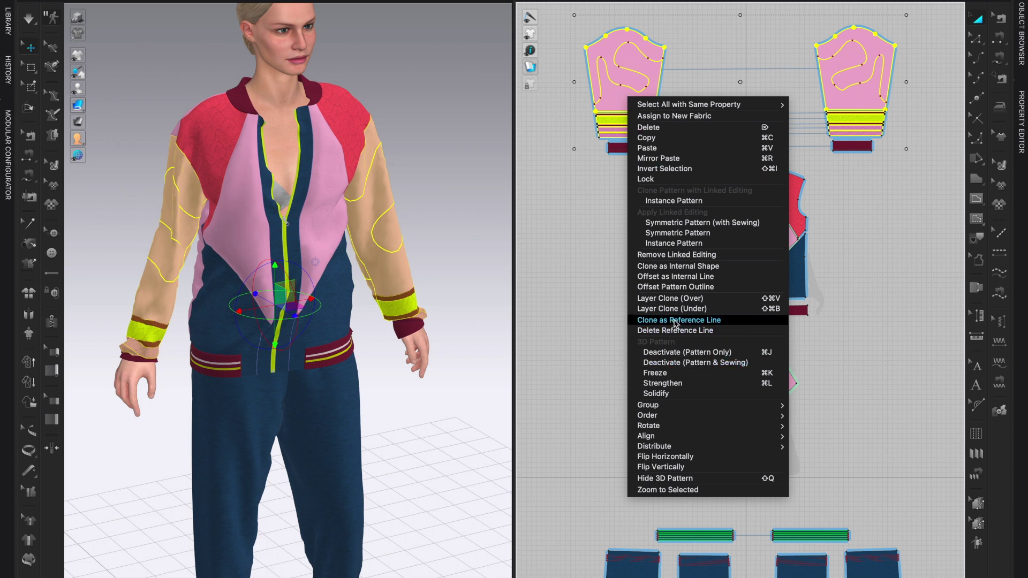
{"action": "left_click", "coordinate": [676, 321]}
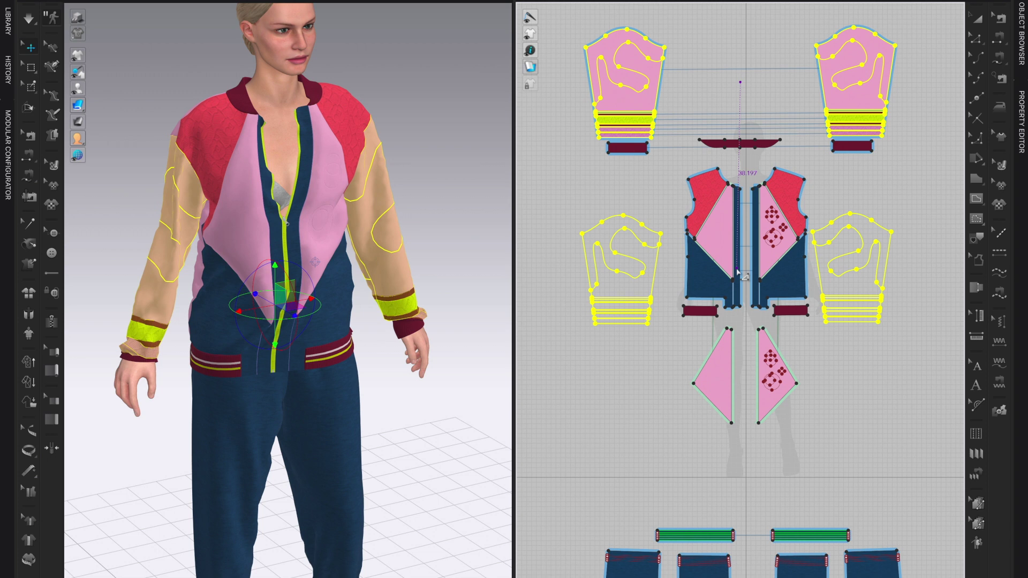
{"action": "left_click", "coordinate": [737, 273]}
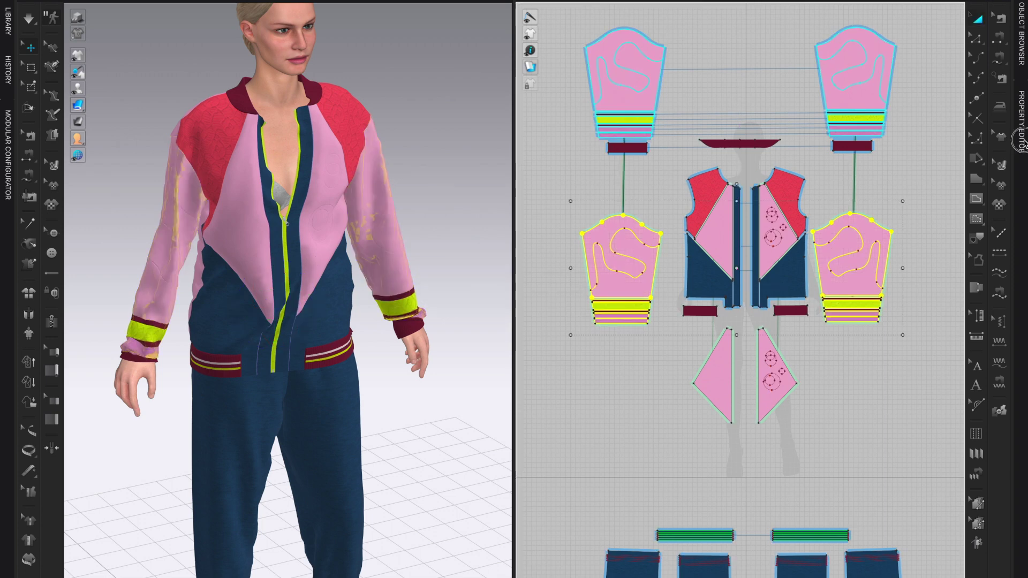
- Set the simulation pressure of the cloned sleeve pieces to -30
{"action": "left_click", "coordinate": [1022, 141]}
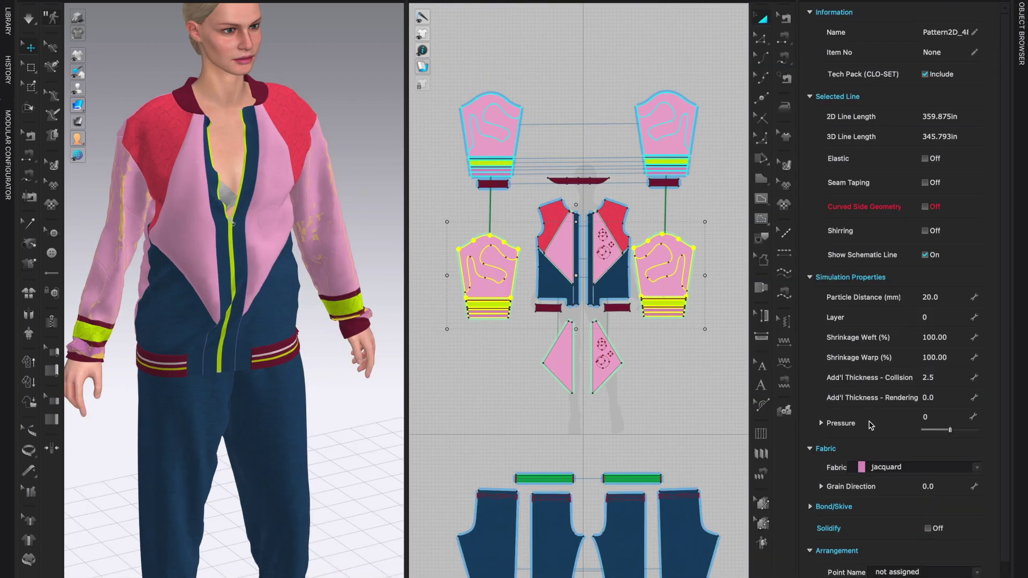
{"action": "left_click", "coordinate": [942, 417]}
{"action": "type", "text": "-30"}
{"action": "key", "text": "Return"}
- Set the simulation pressure of the two original pink sleeve panels to 30
{"action": "left_click_drag", "start_coordinate": [440, 60], "coordinate": [718, 162]}
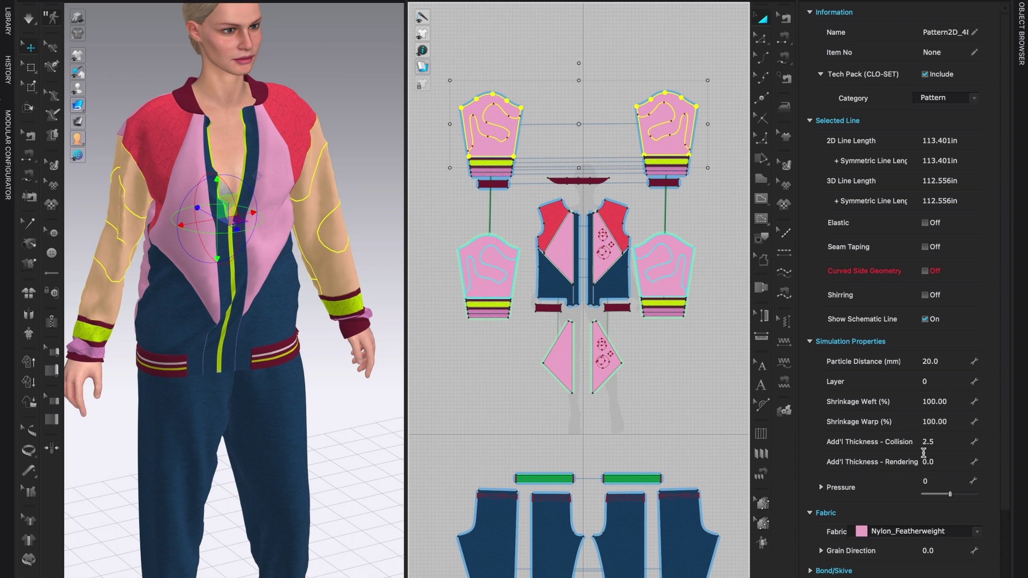
{"action": "left_click", "coordinate": [950, 483]}
{"action": "type", "text": "30"}
{"action": "key", "text": "Return"}
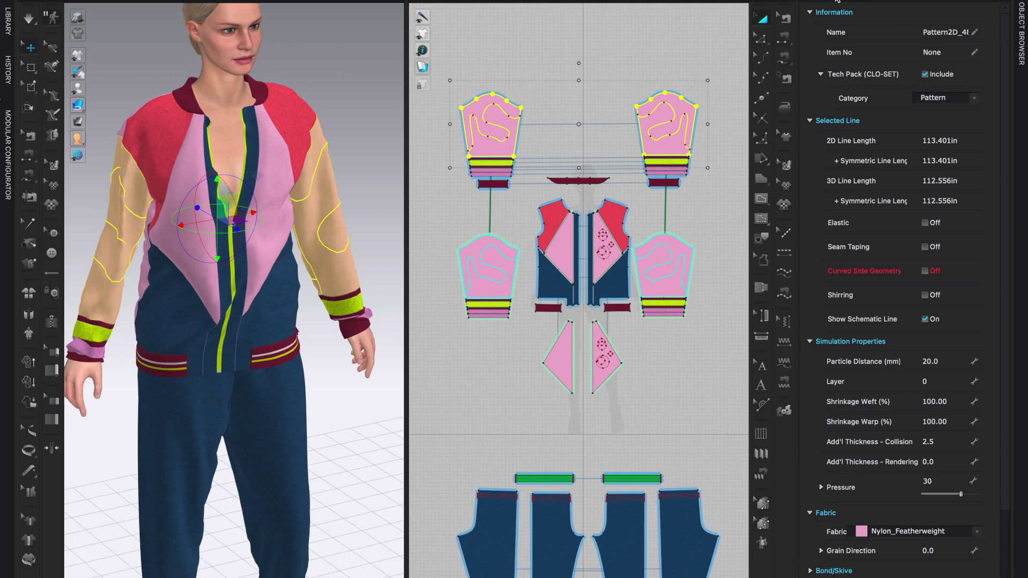
{"action": "left_click", "coordinate": [1014, 562]}
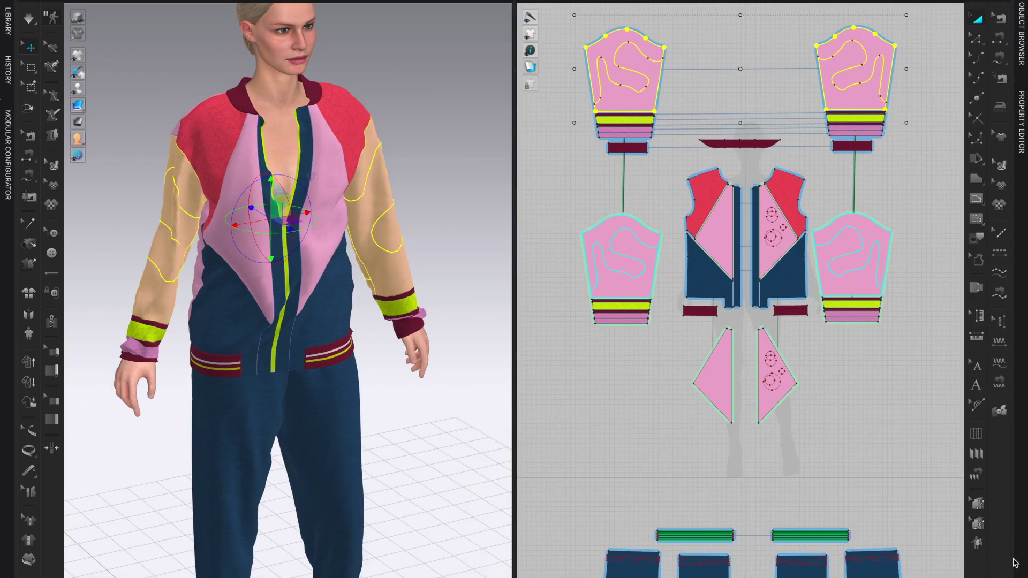
- Show only the 3D garment, simulate the jacket with the pressurised sleeves and view it from the front
{"action": "key", "text": "F2"}
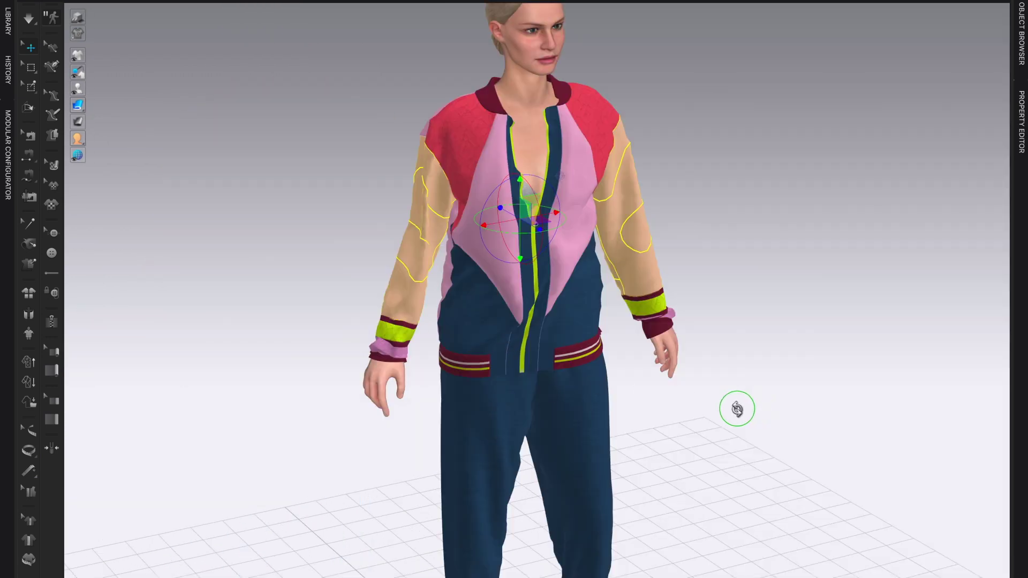
{"action": "right_click_drag", "start_coordinate": [715, 408], "coordinate": [739, 409]}
{"action": "left_click", "coordinate": [823, 306]}
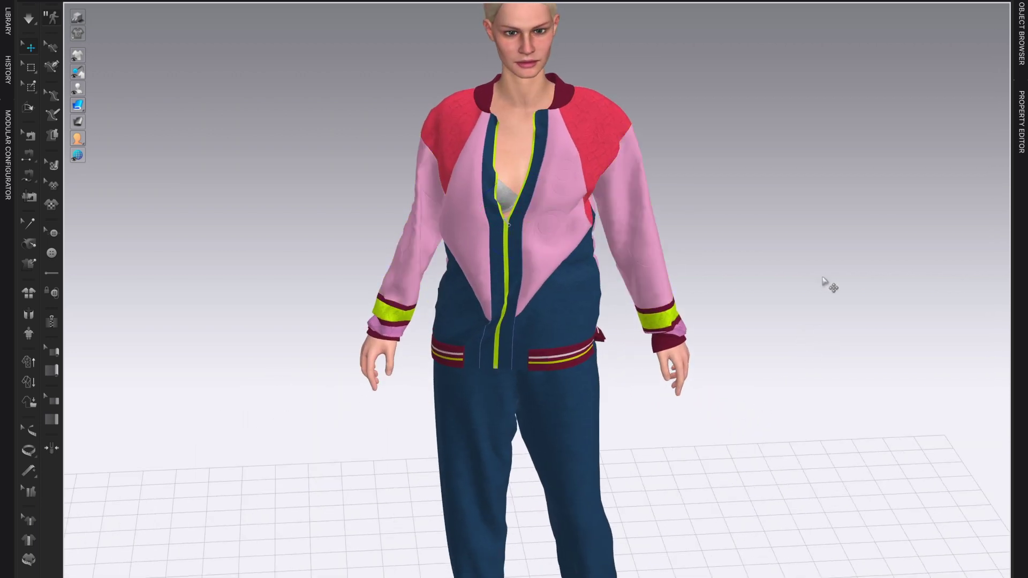
{"action": "key", "text": "space"}
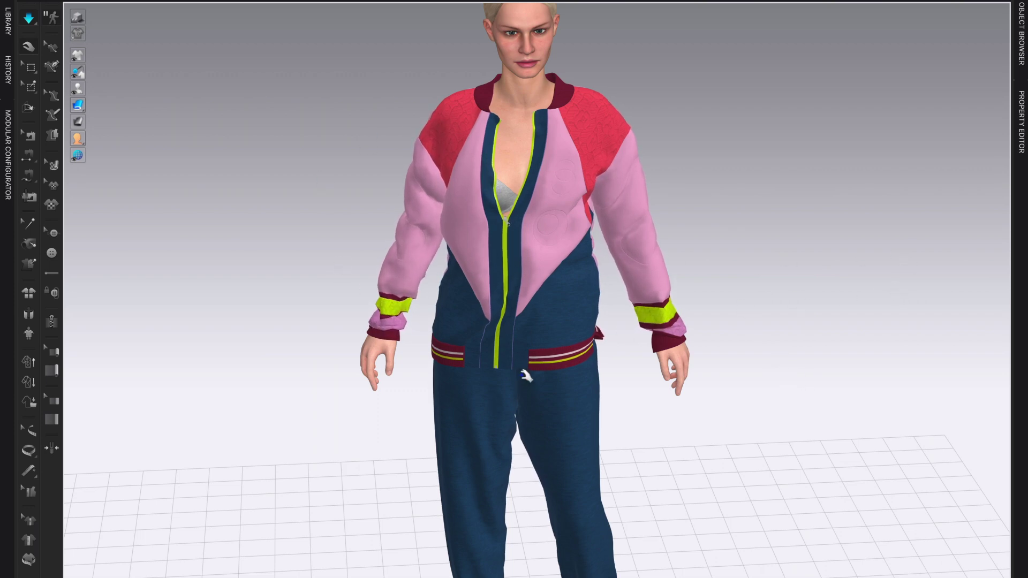
{"action": "mouse_move", "coordinate": [282, 365]}
{"action": "right_mouse_down"}
{"action": "mouse_move", "coordinate": [359, 365]}
{"action": "mouse_move", "coordinate": [406, 335]}
{"action": "mouse_move", "coordinate": [427, 349]}
{"action": "mouse_move", "coordinate": [362, 358]}
{"action": "mouse_move", "coordinate": [281, 347]}
{"action": "right_mouse_up"}
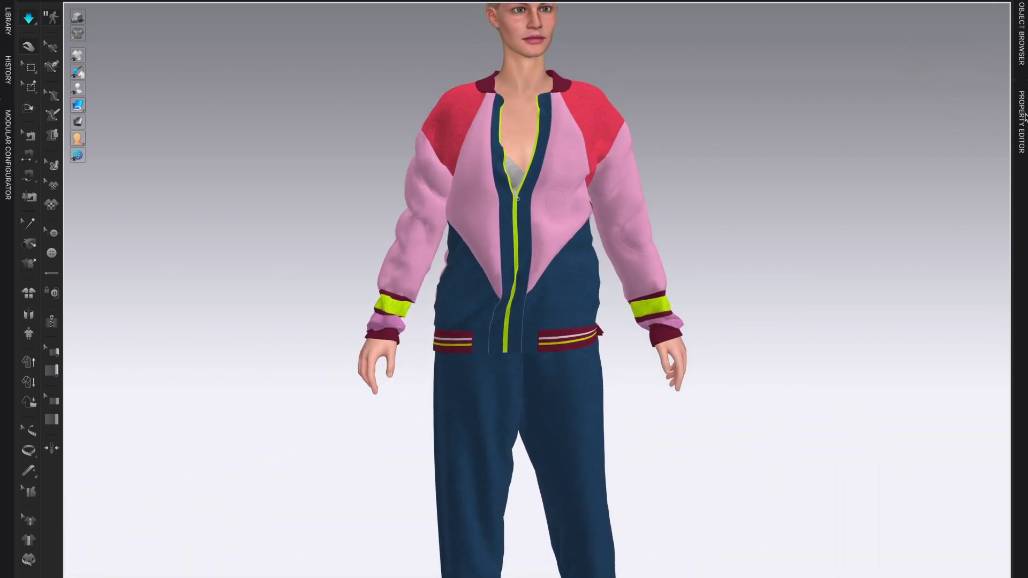
{"action": "key", "text": "space"}
- Set the particle distance of all the selected garment patterns to 10 mm and clear the selection
{"action": "left_click", "coordinate": [1023, 125]}
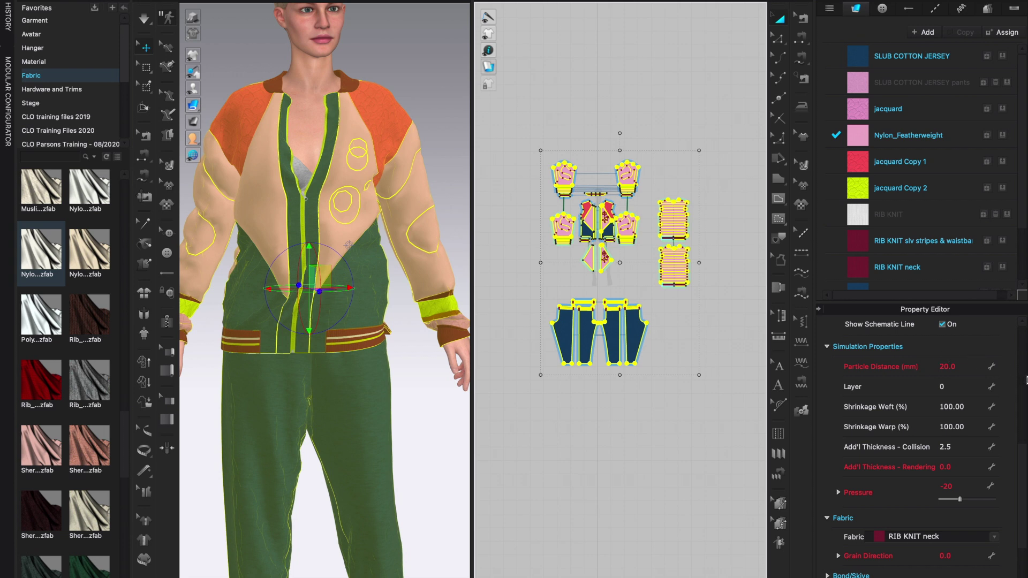
{"action": "left_click", "coordinate": [940, 367]}
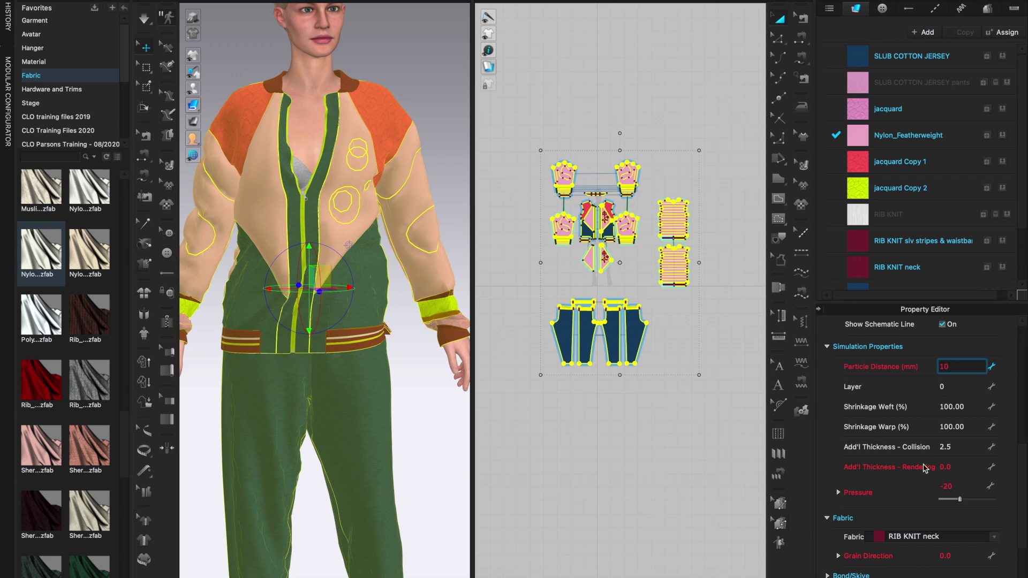
{"action": "type", "text": "10"}
{"action": "key", "text": "Return"}
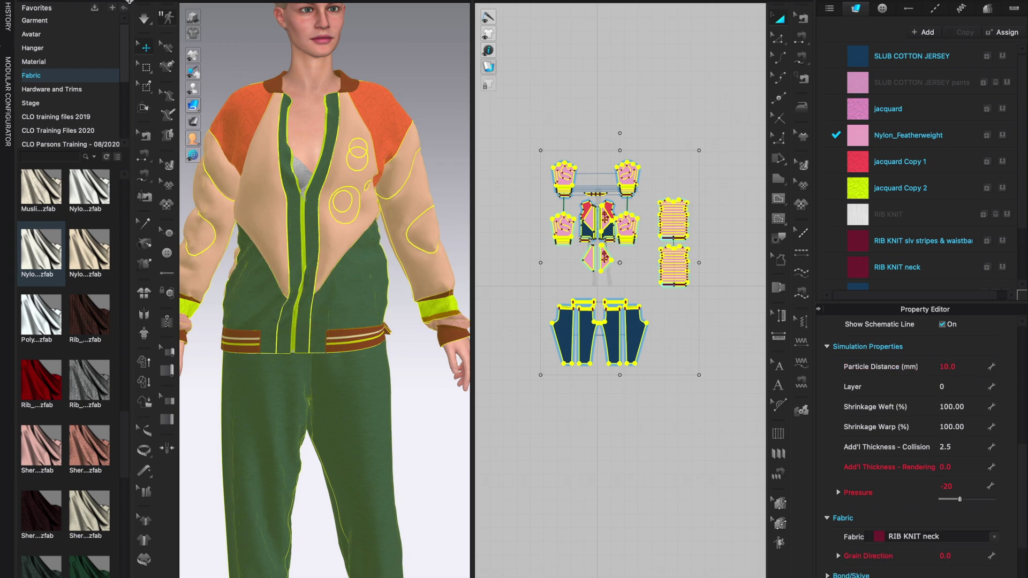
{"action": "left_click", "coordinate": [128, 2]}
{"action": "left_click", "coordinate": [378, 156]}
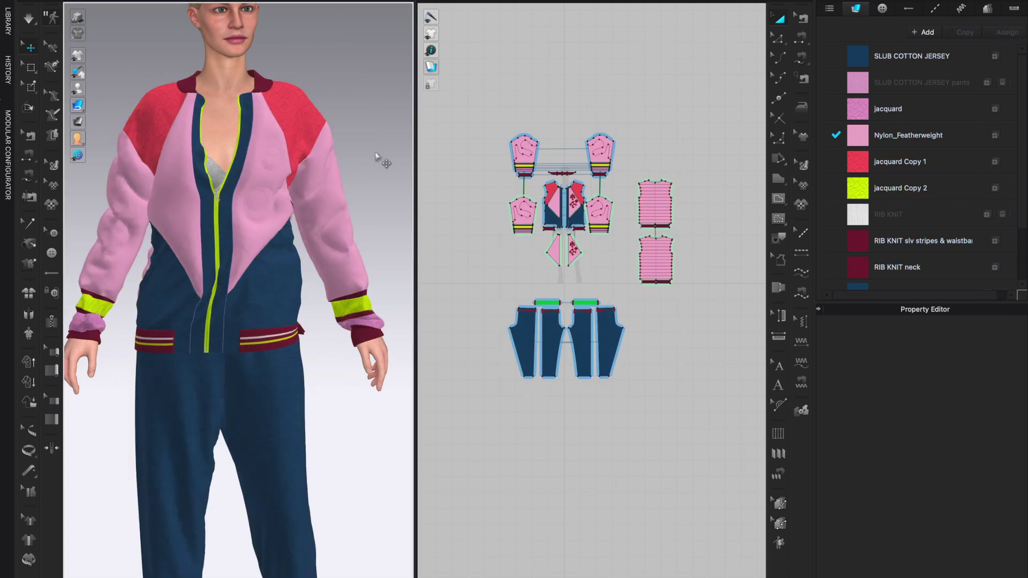
- Simulate the jacket in 3D at the finer particle distance and examine the quilted back, sleeves and front panels up close
{"action": "key", "text": "space"}
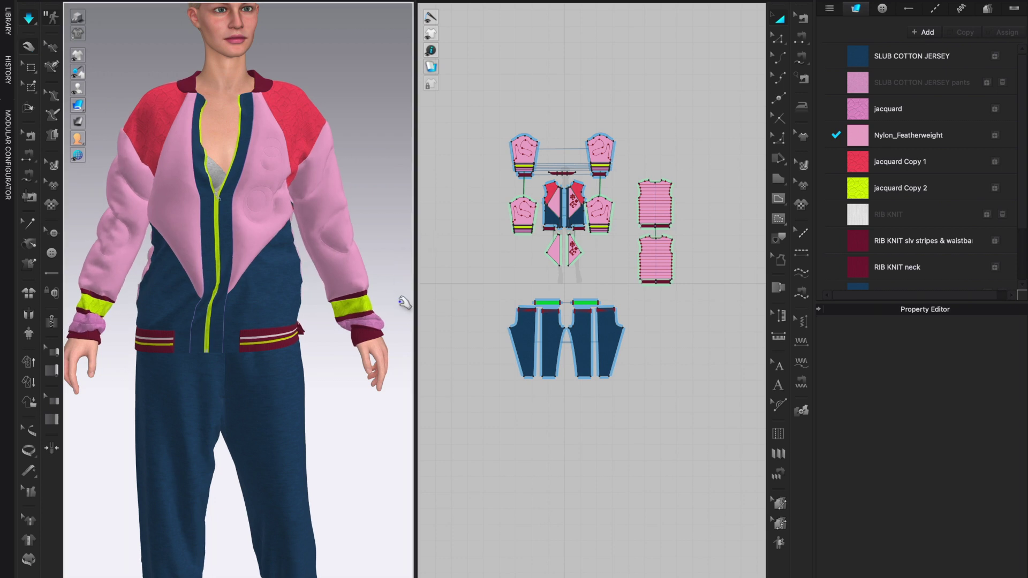
{"action": "left_click", "coordinate": [375, 408]}
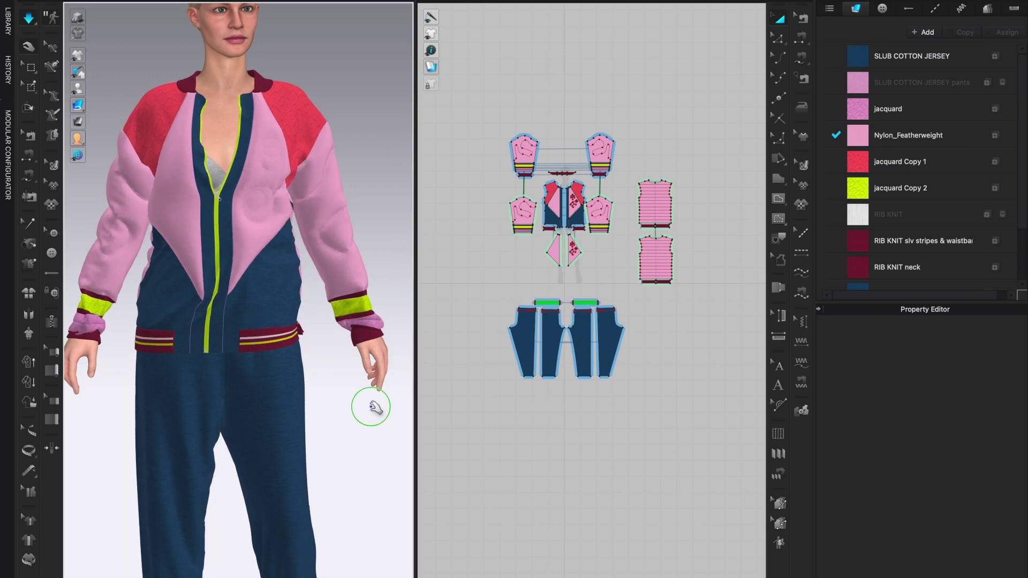
{"action": "right_click_drag", "start_coordinate": [352, 413], "coordinate": [299, 392]}
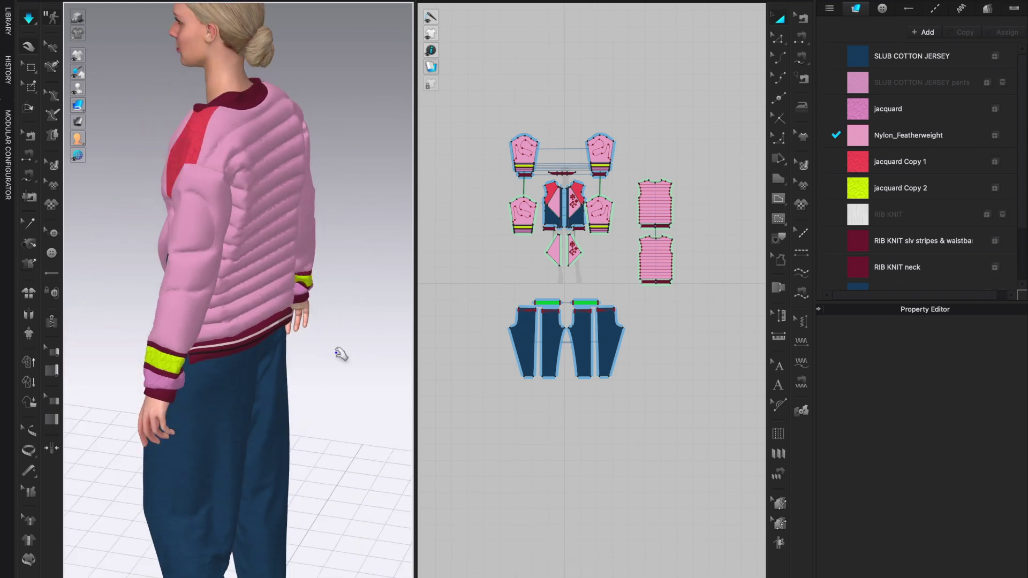
{"action": "scroll", "coordinate": [341, 354], "scroll_direction": "up", "scroll_amount": 4}
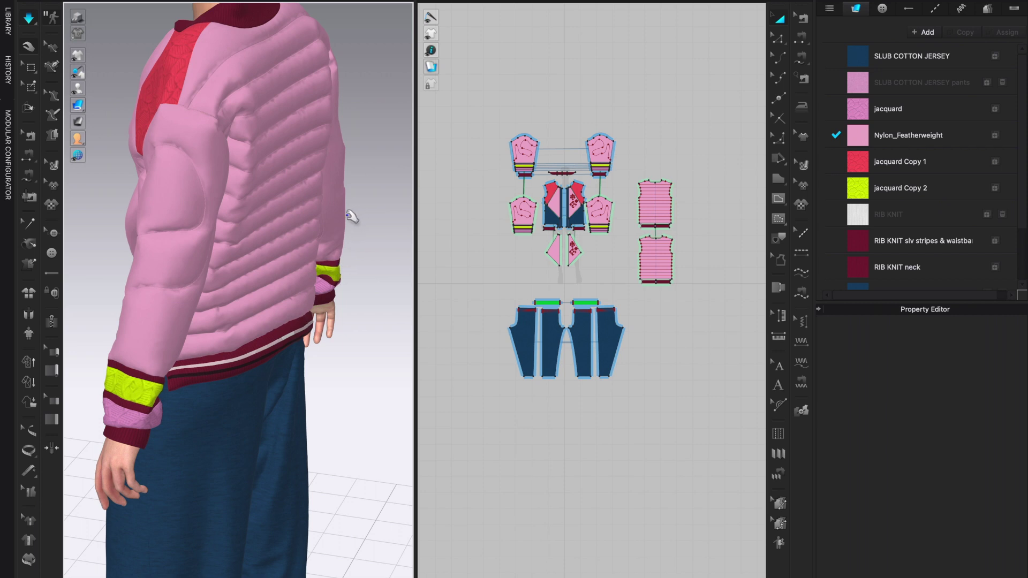
{"action": "right_click_drag", "start_coordinate": [359, 327], "coordinate": [345, 256]}
{"action": "right_click_drag", "start_coordinate": [352, 292], "coordinate": [403, 294]}
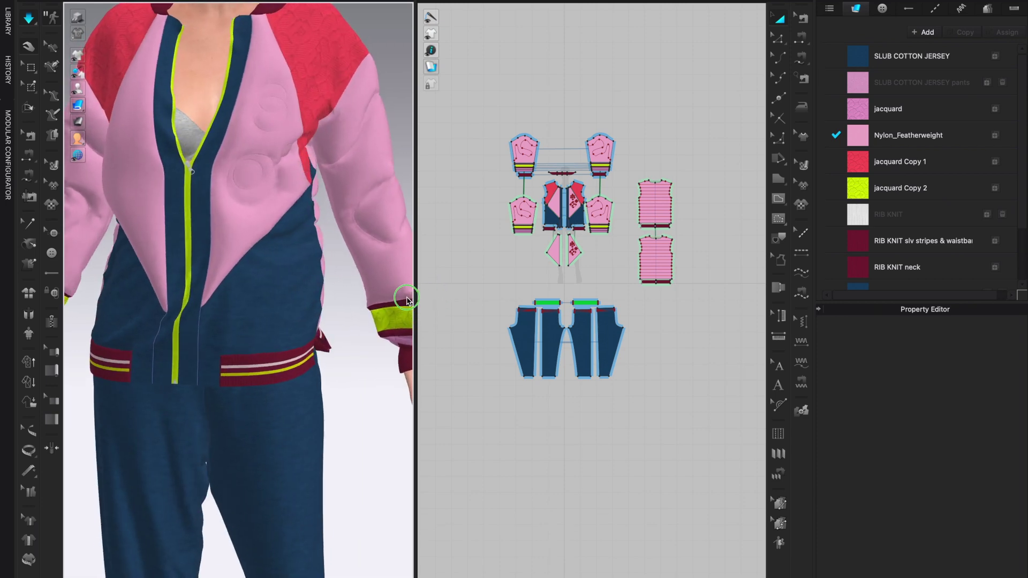
{"action": "scroll", "coordinate": [308, 220], "scroll_direction": "up", "scroll_amount": 4}
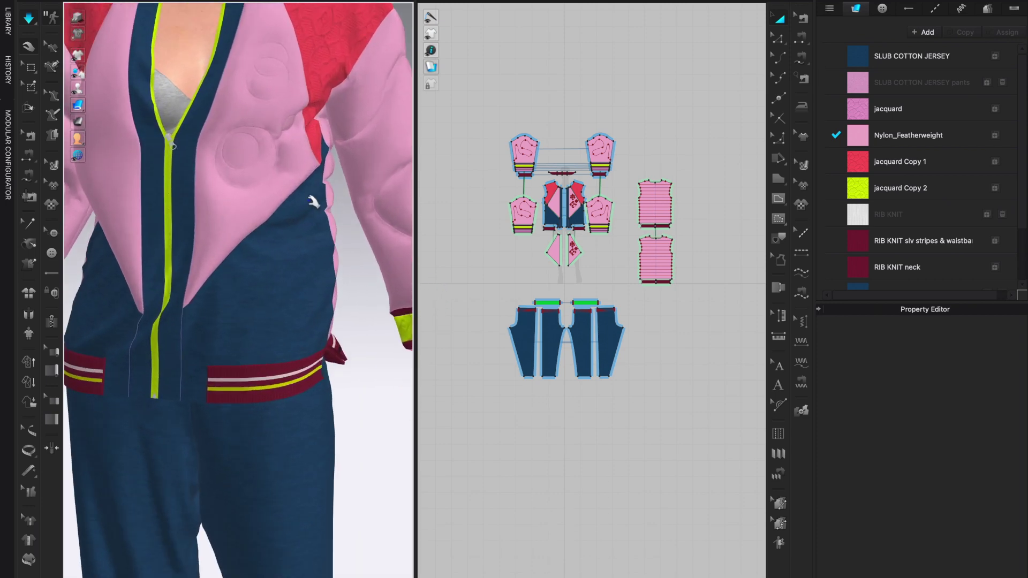
{"action": "right_click_drag", "start_coordinate": [390, 287], "coordinate": [392, 260]}
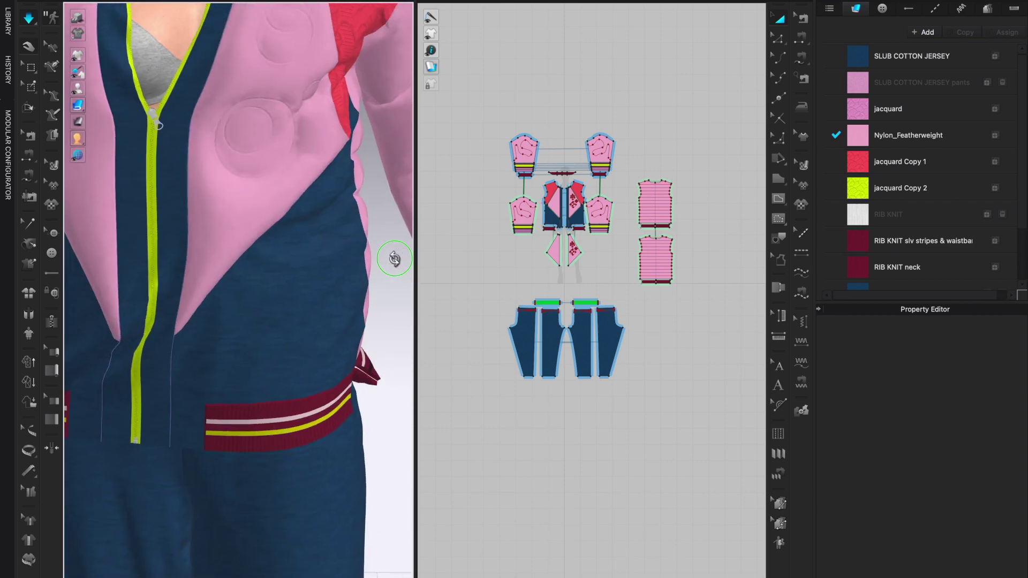
{"action": "scroll", "coordinate": [338, 274], "scroll_direction": "down", "scroll_amount": 3}
{"action": "mouse_move", "coordinate": [261, 320]}
{"action": "right_mouse_down"}
{"action": "mouse_move", "coordinate": [280, 305]}
{"action": "mouse_move", "coordinate": [389, 303]}
{"action": "mouse_move", "coordinate": [265, 304]}
{"action": "right_mouse_up"}
{"action": "scroll", "coordinate": [390, 303], "scroll_direction": "up", "scroll_amount": 3}
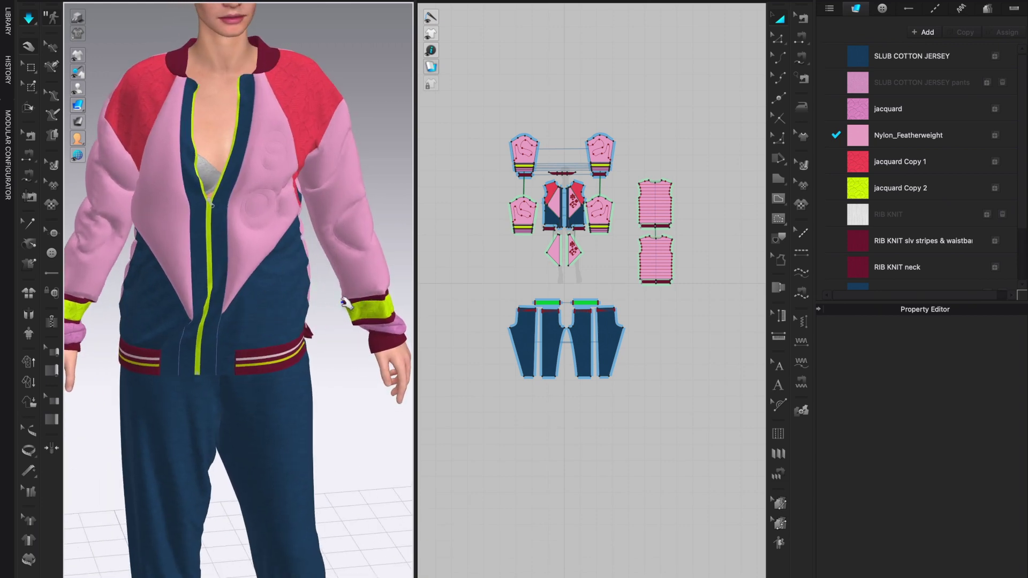